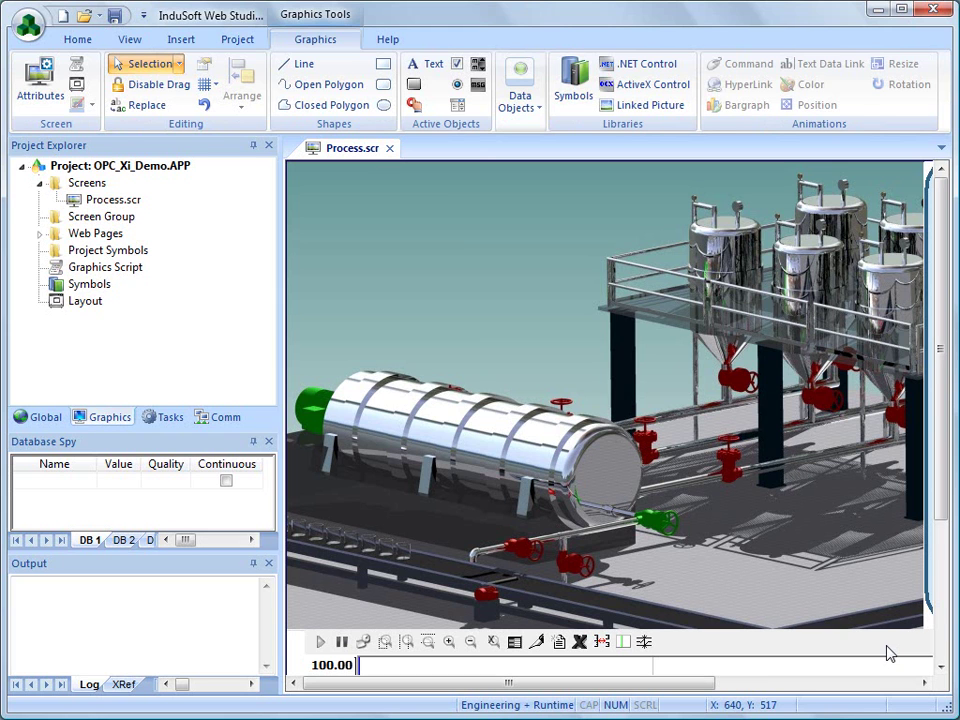
Insert a new connection under OPC Xi > Connections in the Comm project tree
click(207, 420)
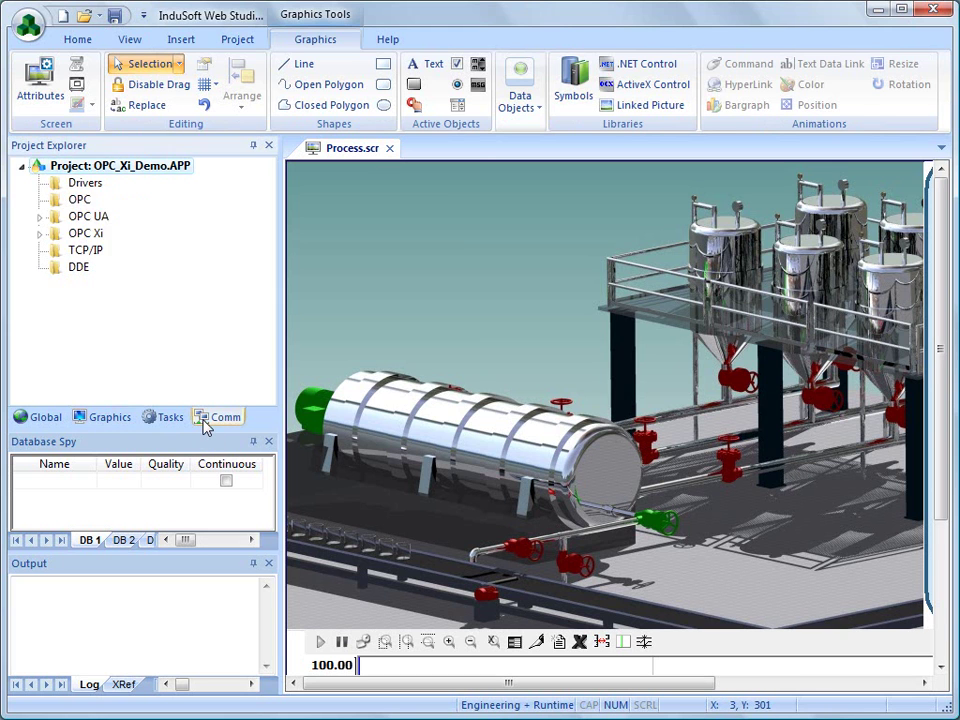
click(52, 236)
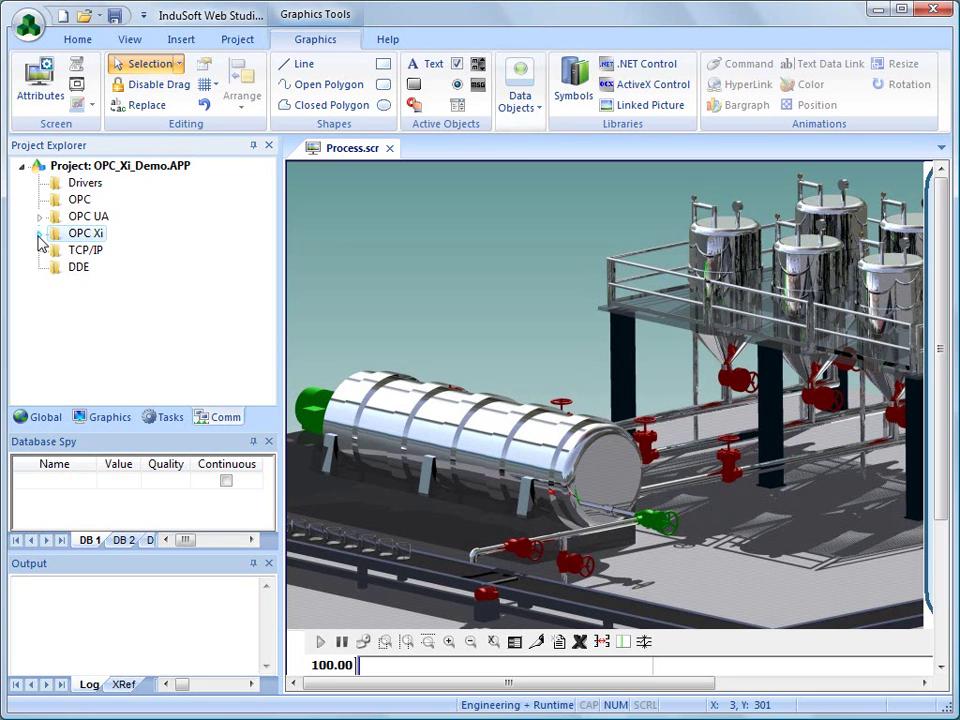
click(39, 234)
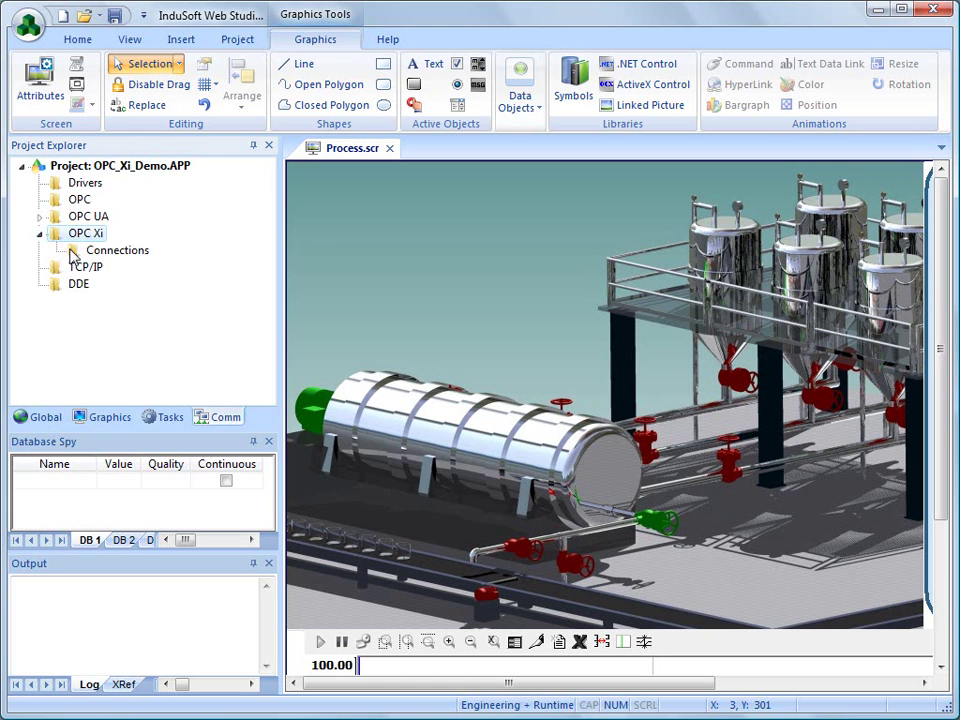
right_click(76, 252)
click(98, 263)
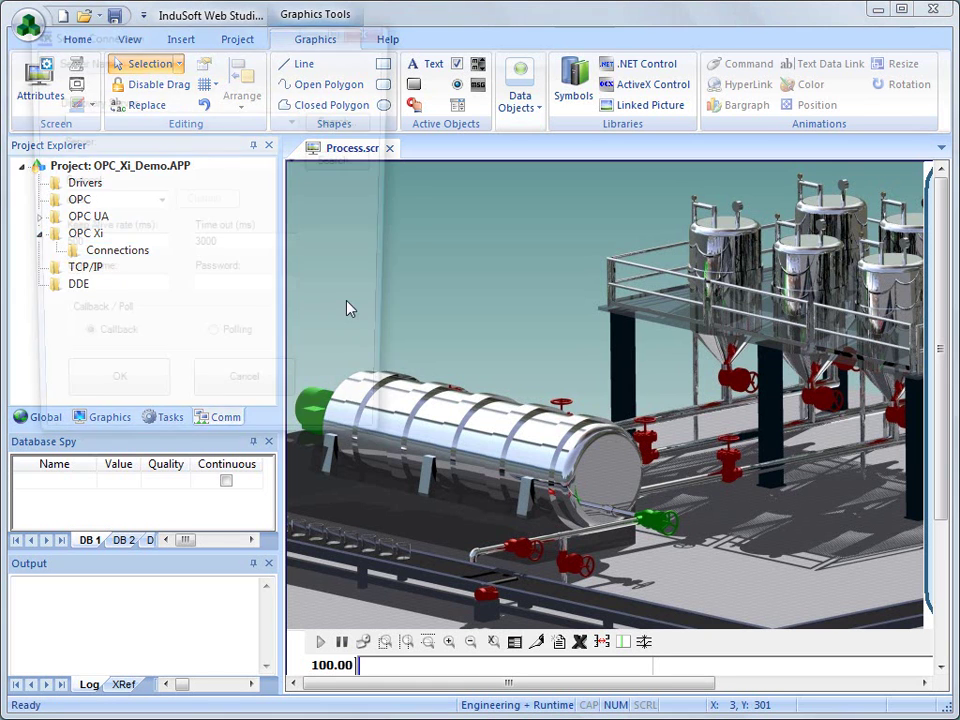
Name the connection XiDemo, paste the server discovery URL, and keep protocol auto
click(101, 80)
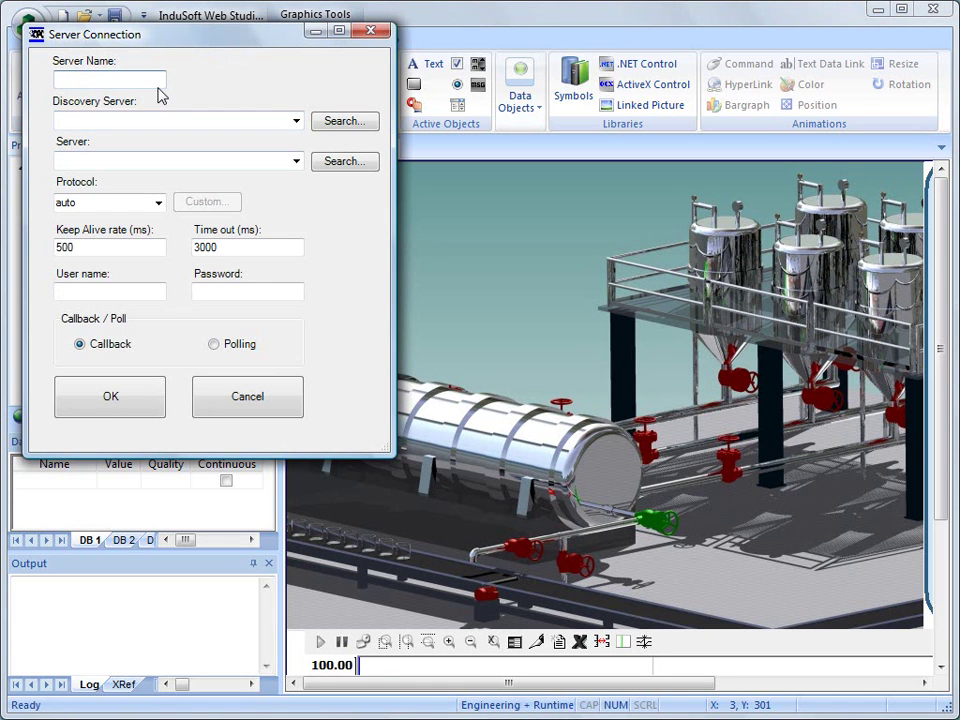
text(XiDemo)
click(196, 159)
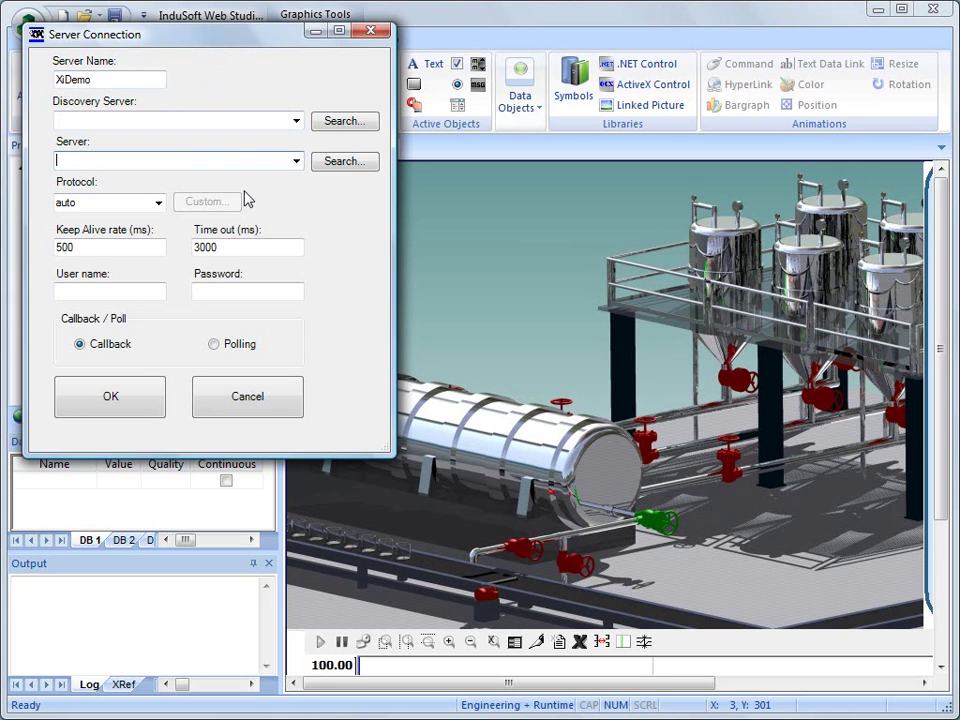
key(ctrl+v)
double_click(120, 152)
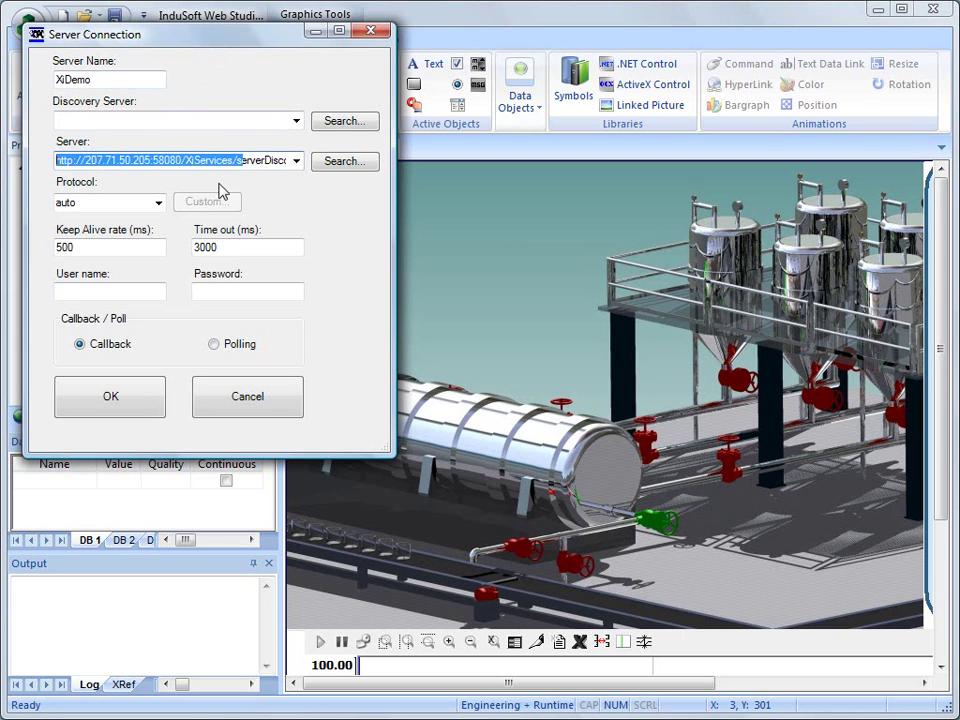
click(244, 158)
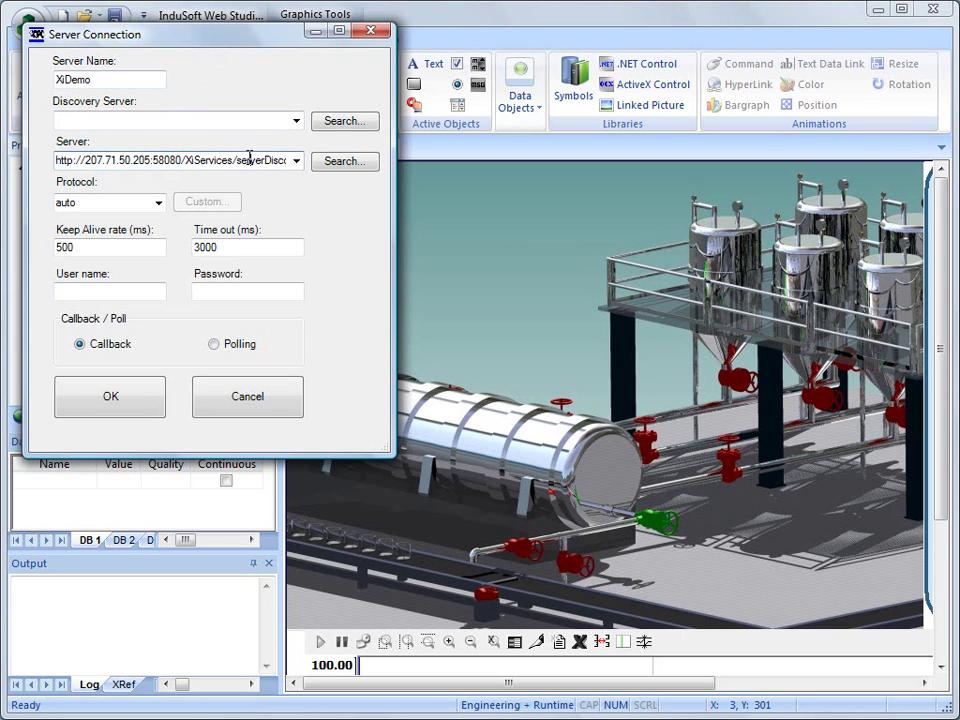
click(156, 207)
click(157, 207)
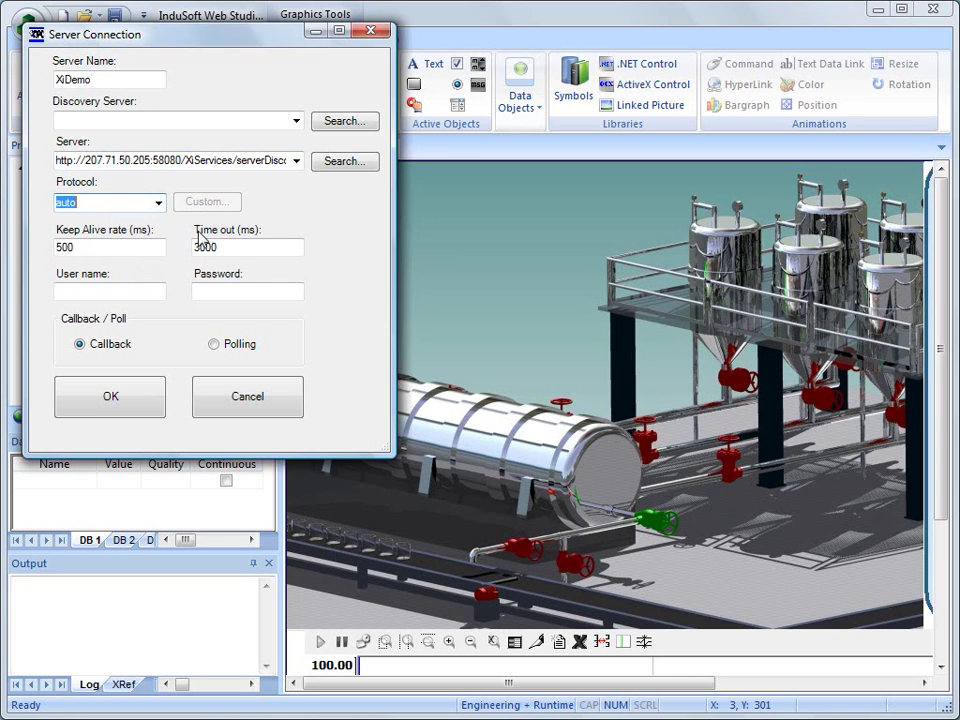
Enter the client user name and password, then save the XiDemo connection
click(125, 289)
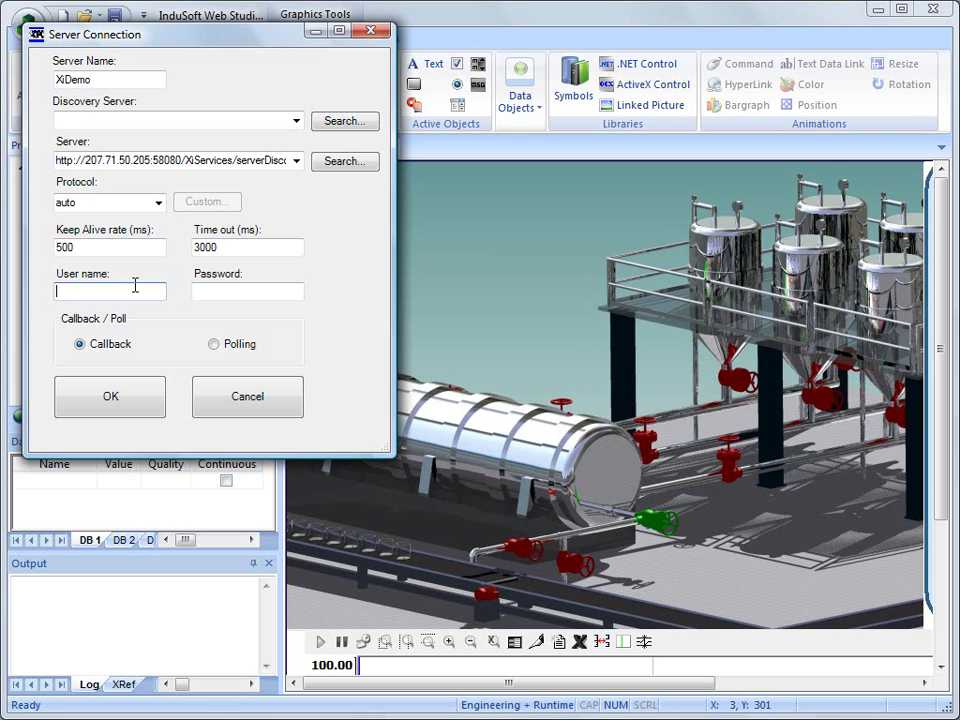
click(135, 286)
text(XiClient)
key(Tab)
text(x)
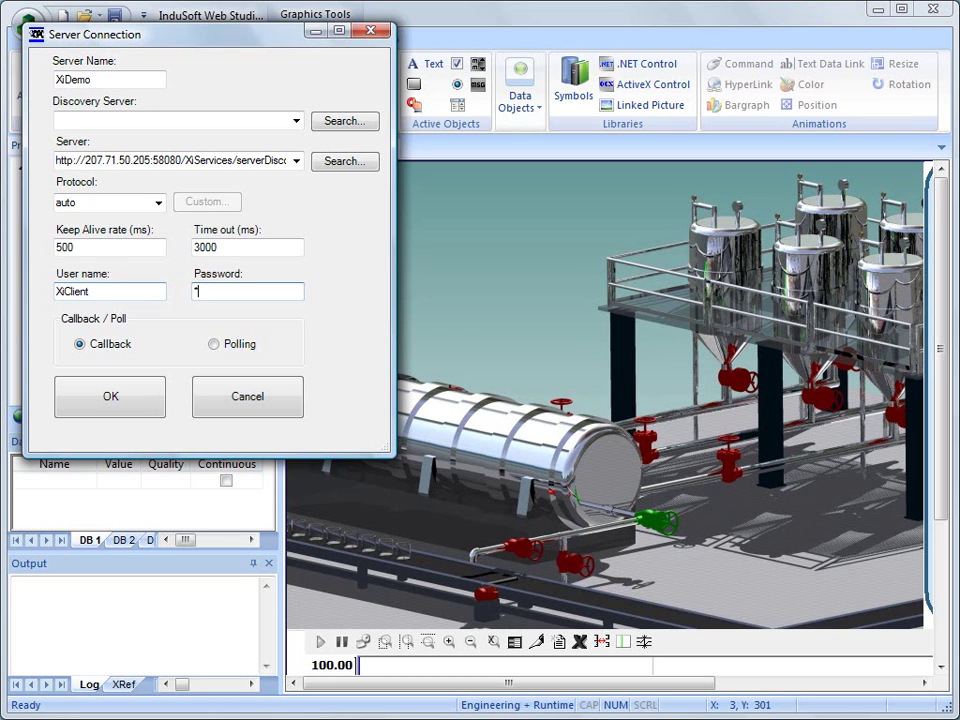
text(x)
key(BackSpace)
key(BackSpace)
text(xxxxxxxxx)
click(90, 396)
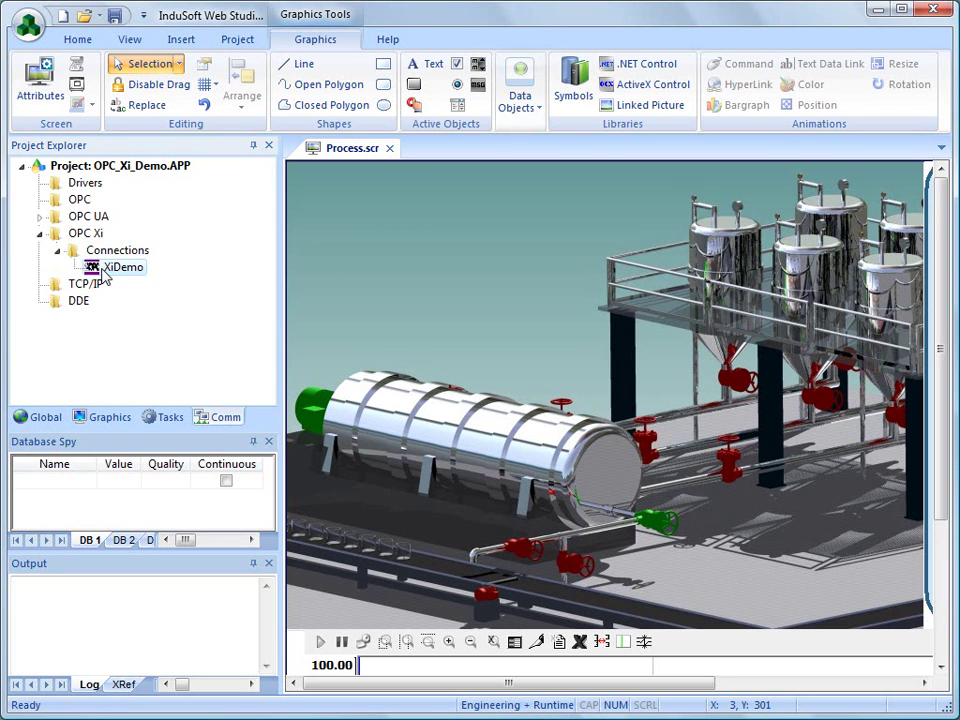
Insert OPC Xi worksheet XICL001.XI and set its Connection to XiDemo
right_click(95, 235)
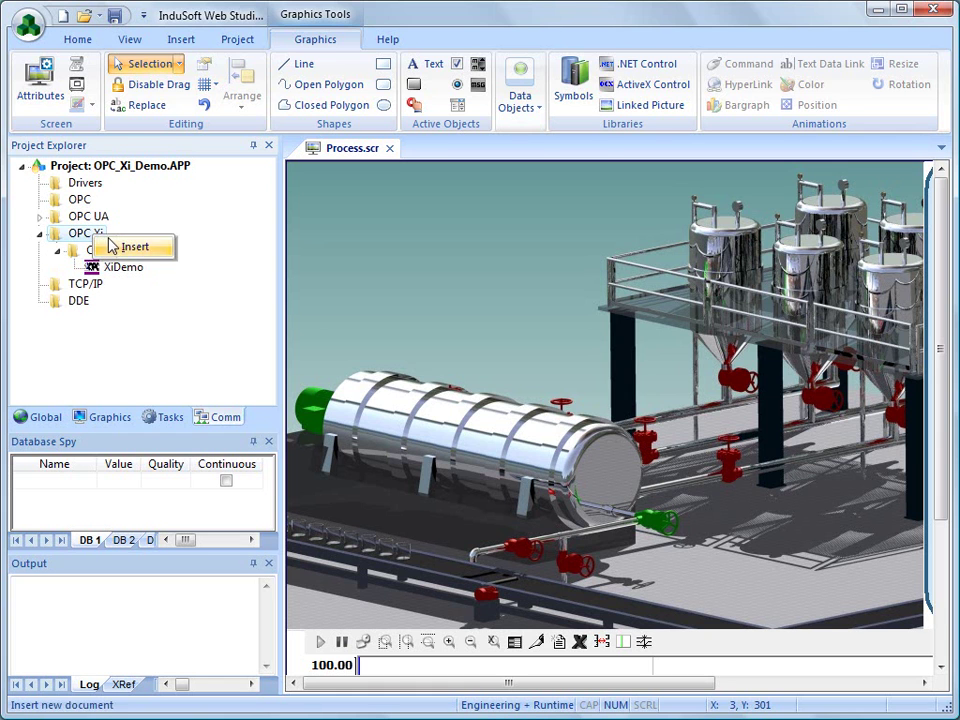
click(118, 246)
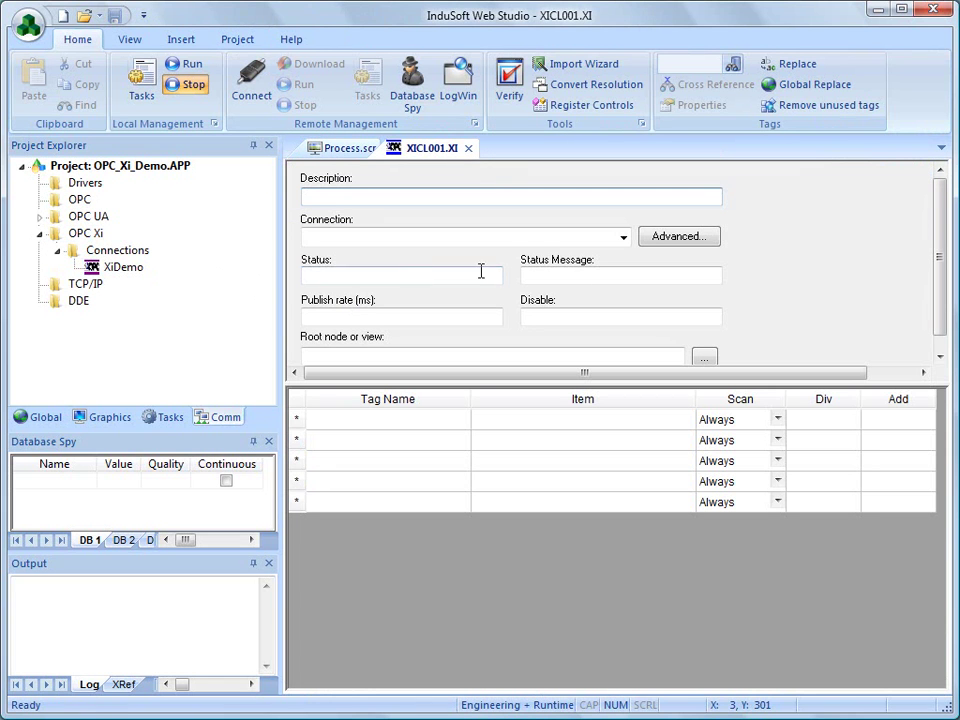
click(621, 238)
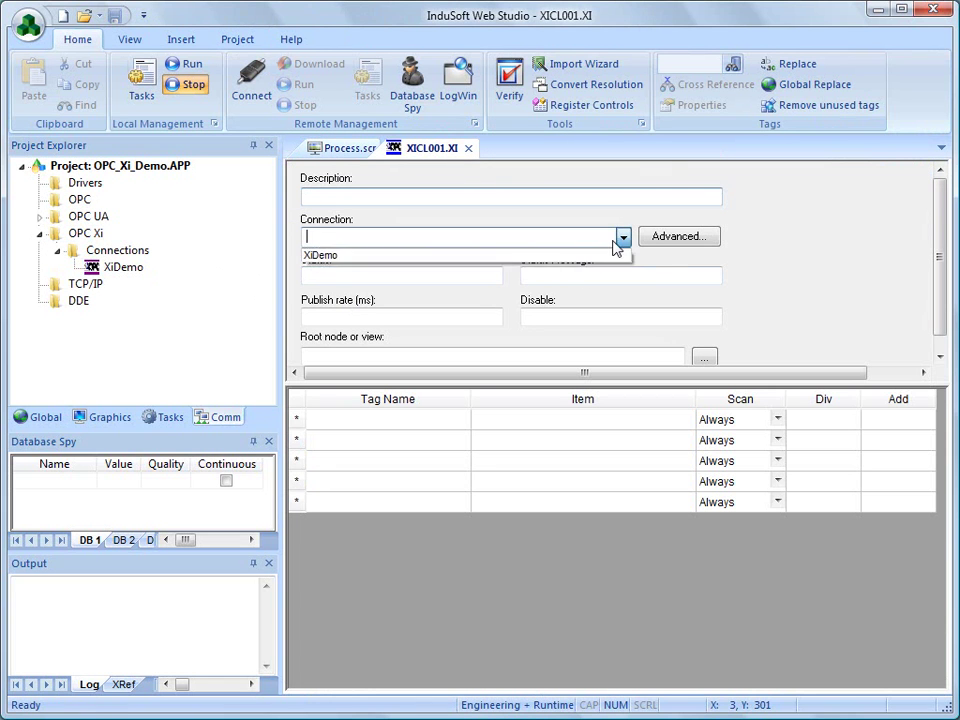
click(473, 258)
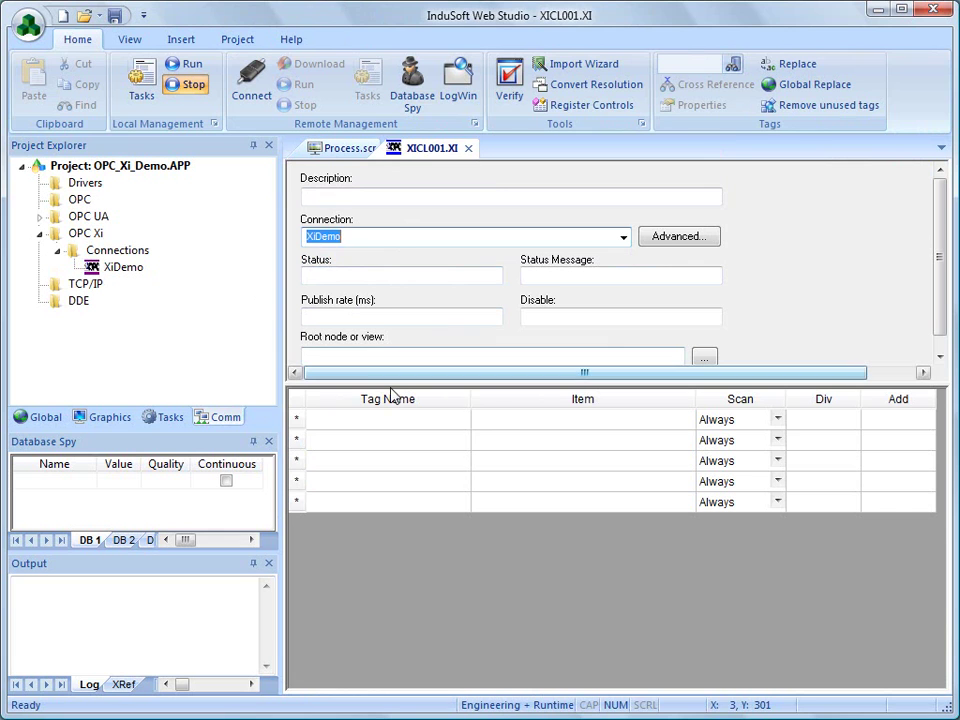
click(522, 430)
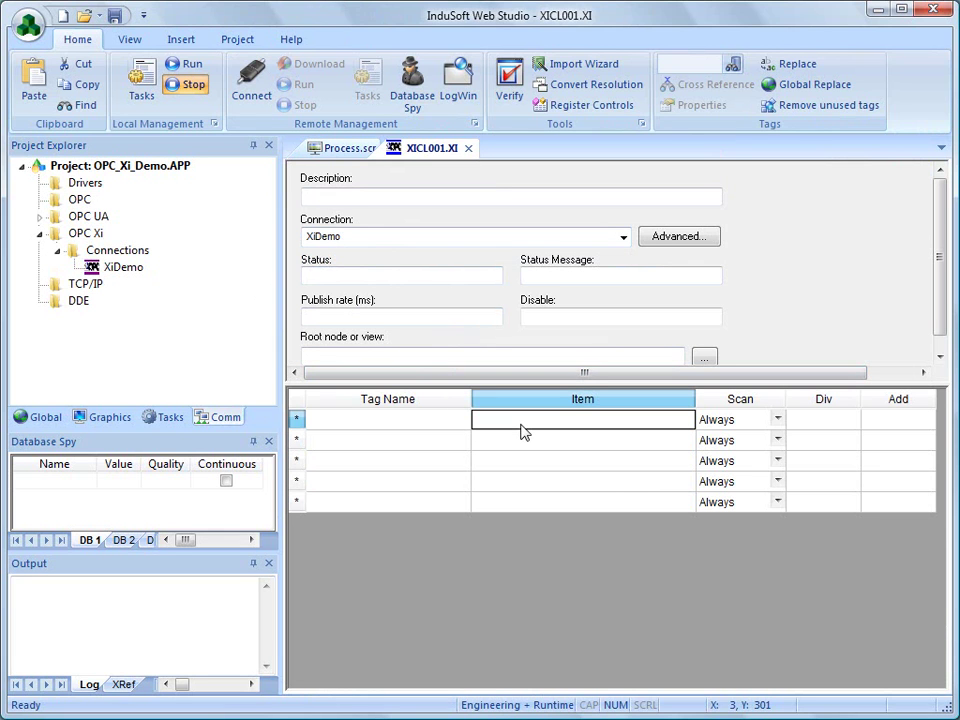
Enter TankTemperature in row 1's Tag Name and create it as a new Integer tag
click(405, 424)
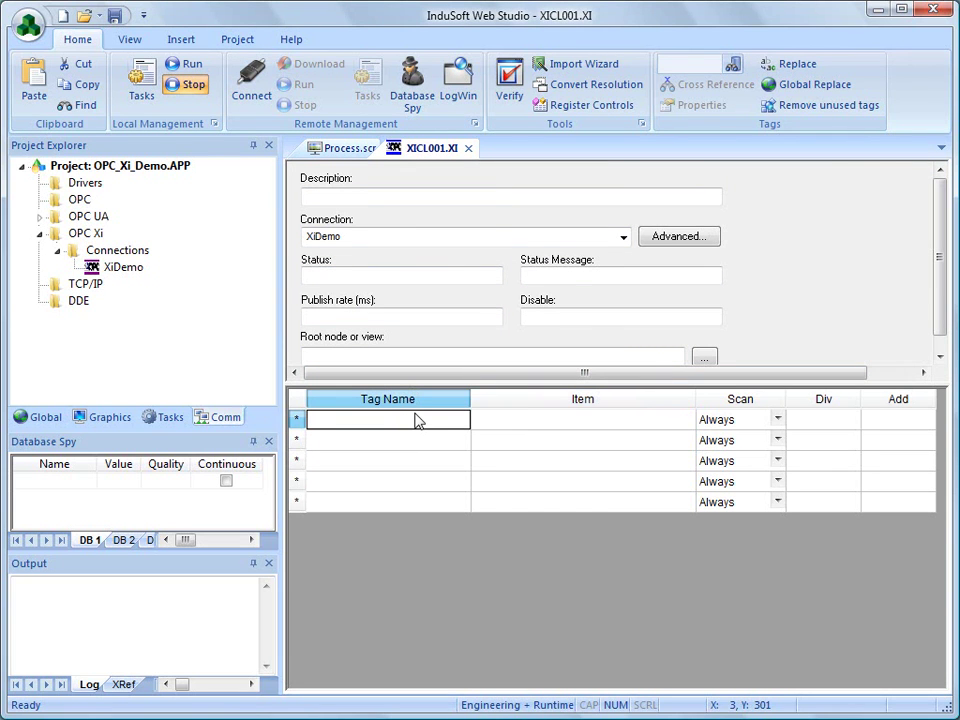
text(Ta)
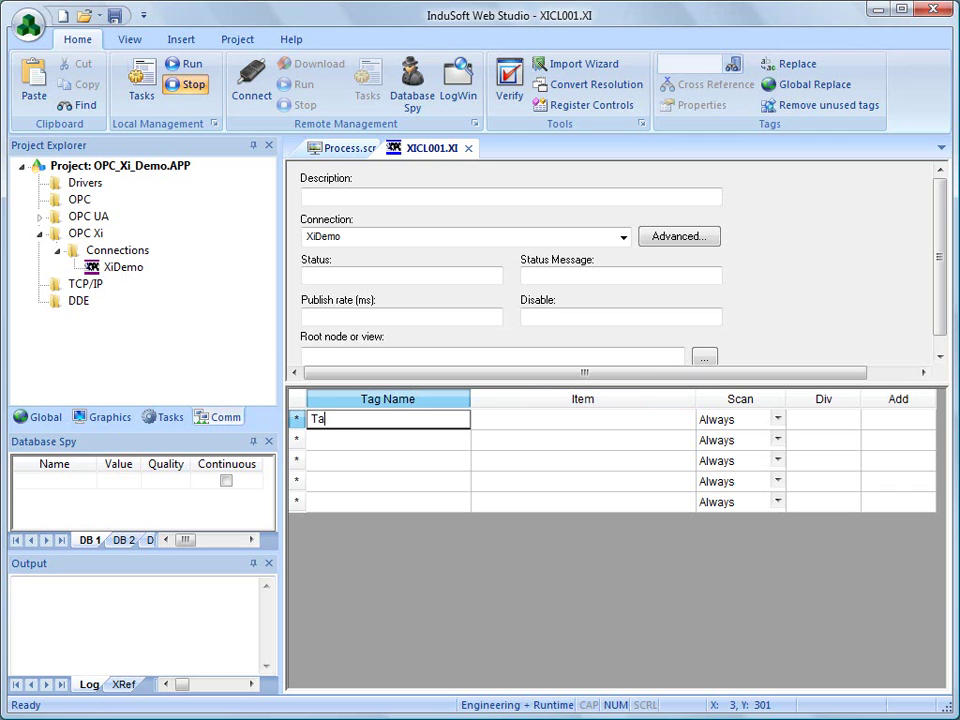
text(nkTemperature)
click(583, 423)
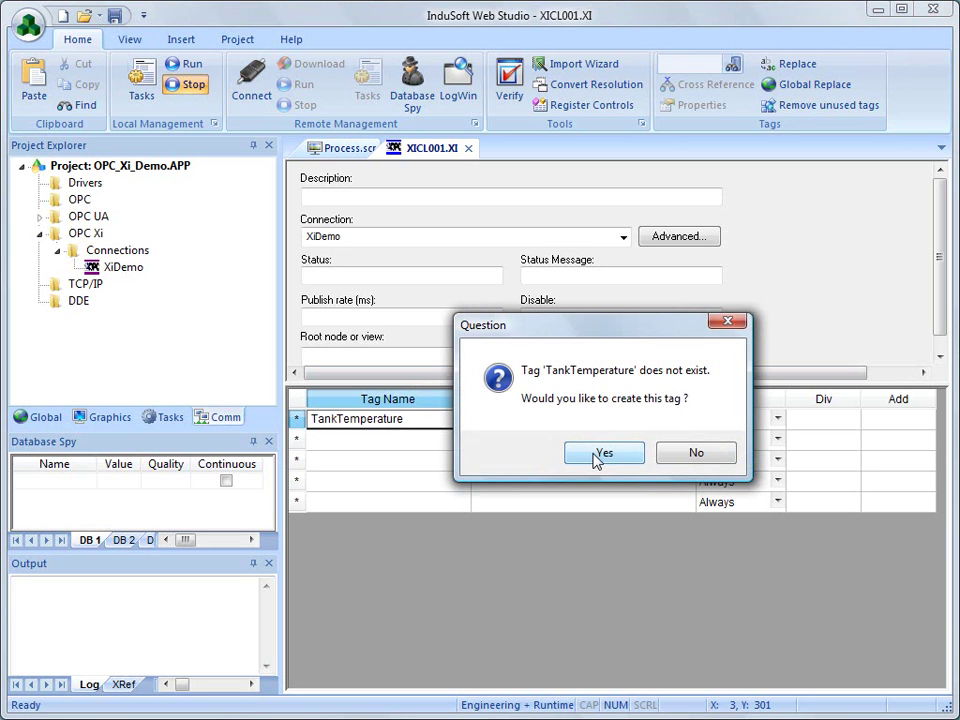
click(600, 453)
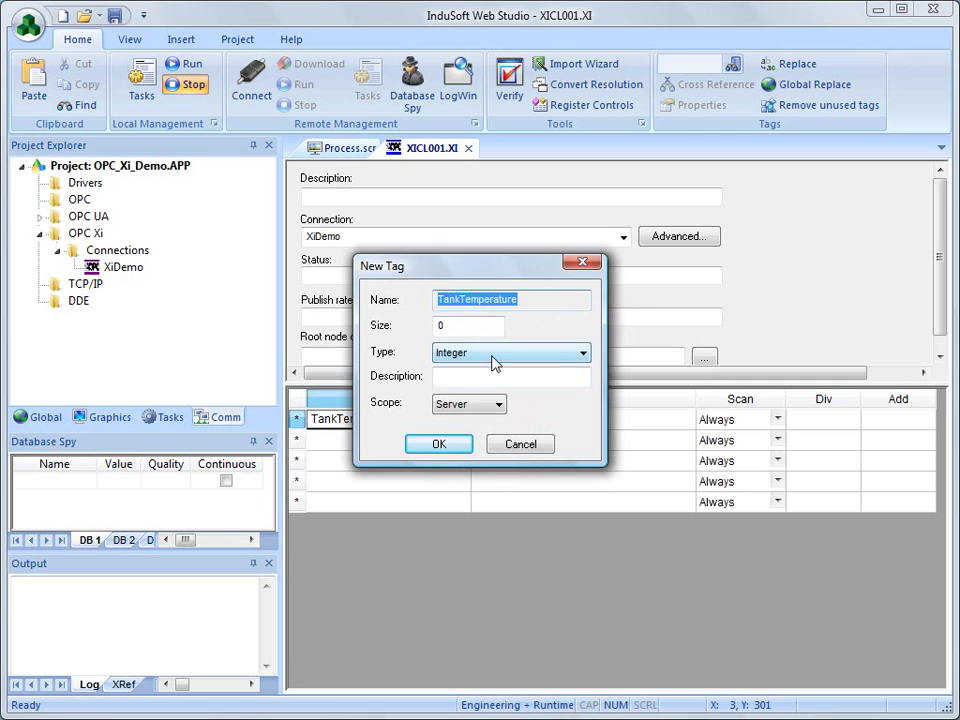
click(495, 362)
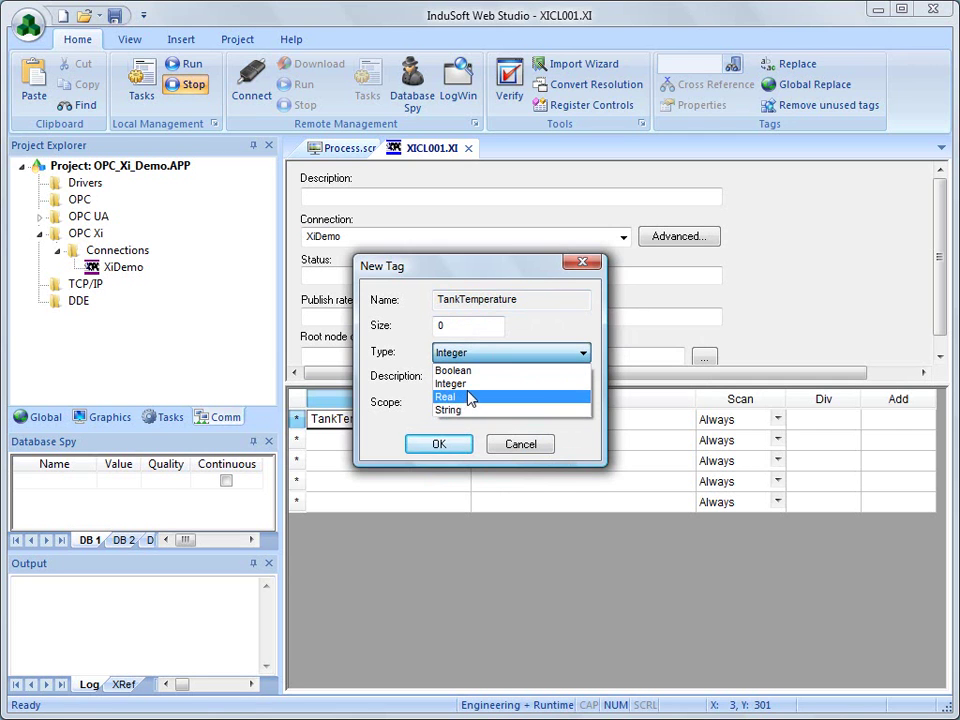
click(437, 452)
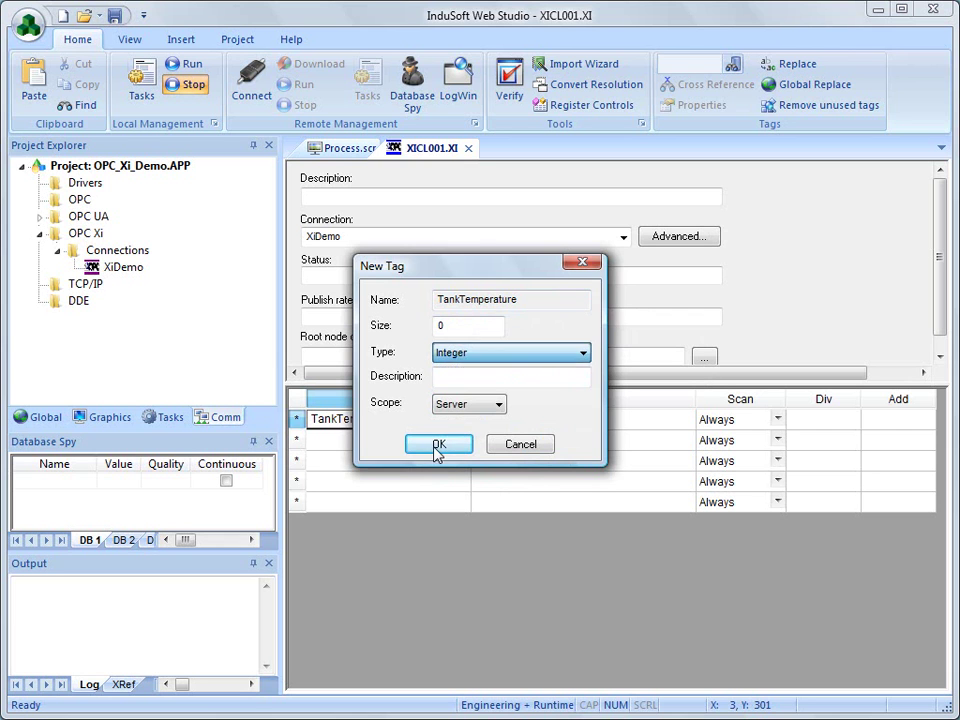
click(440, 445)
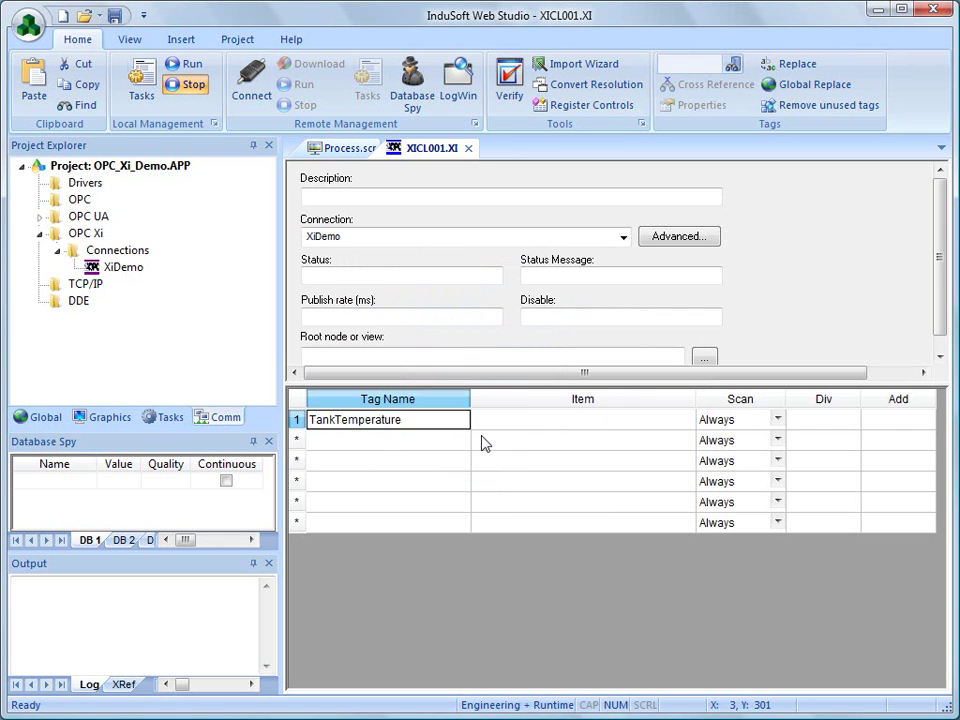
Browse the server for TankTemperature's item, expanding root, MODULES and WIRELESS_DEV
click(555, 427)
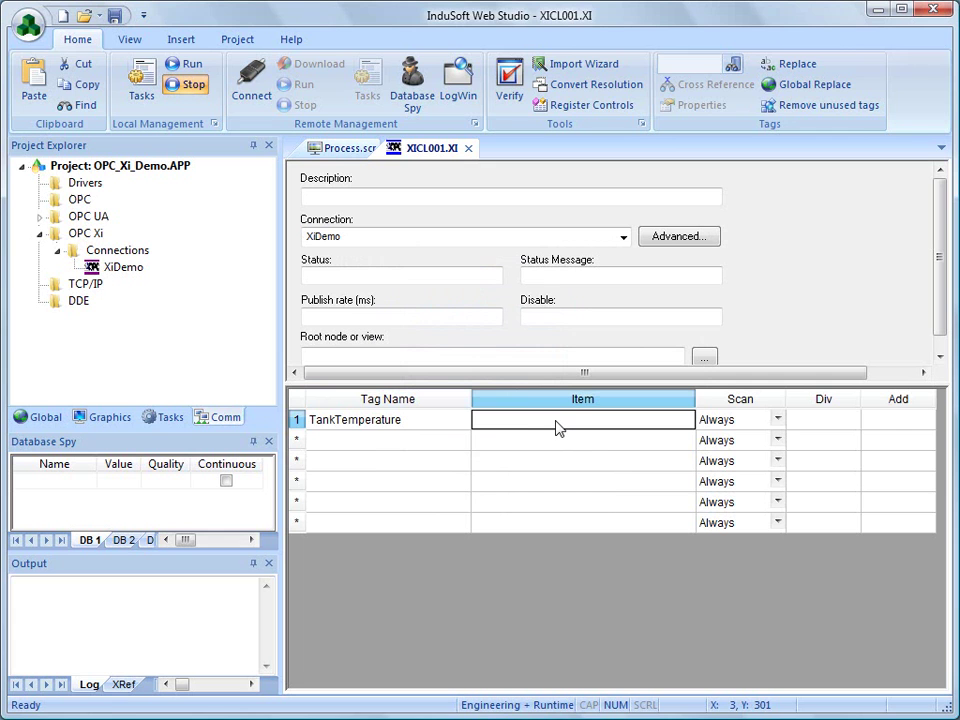
right_click(557, 427)
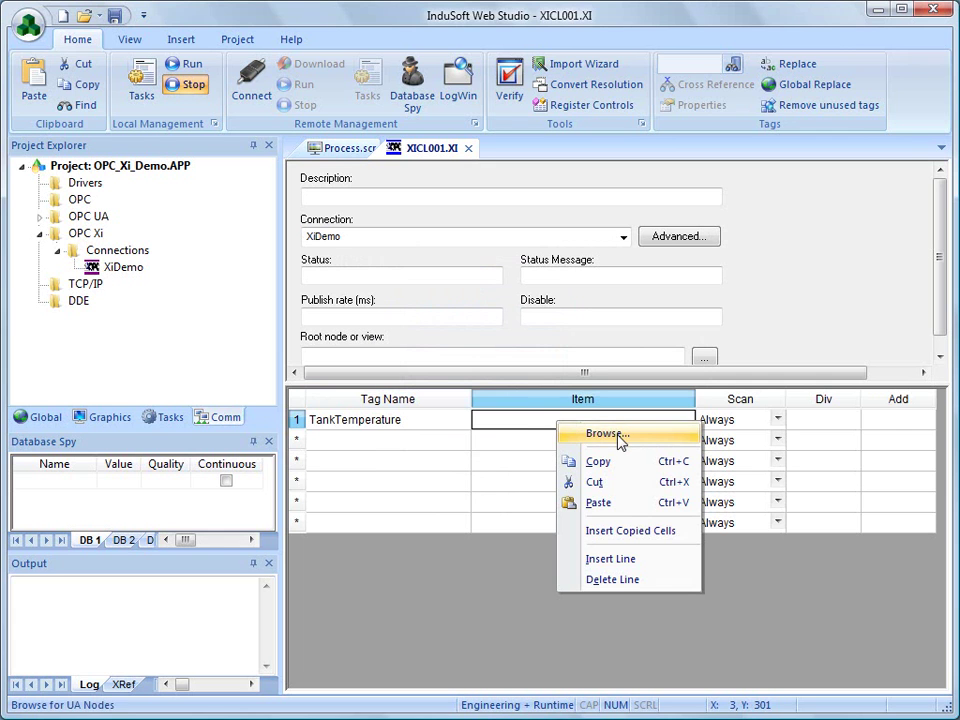
click(605, 434)
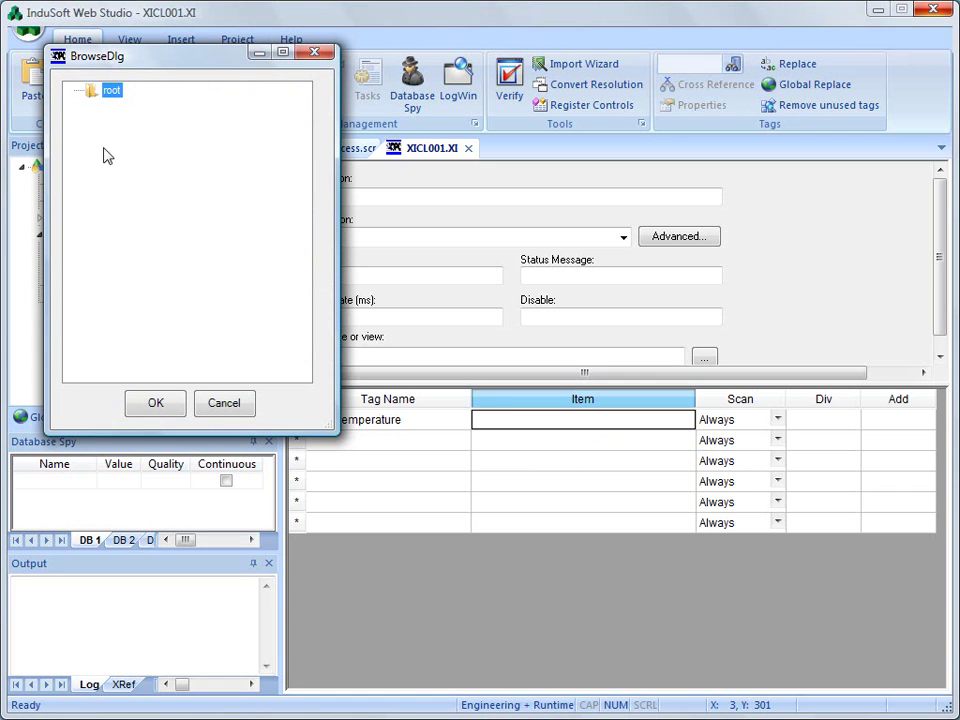
double_click(90, 92)
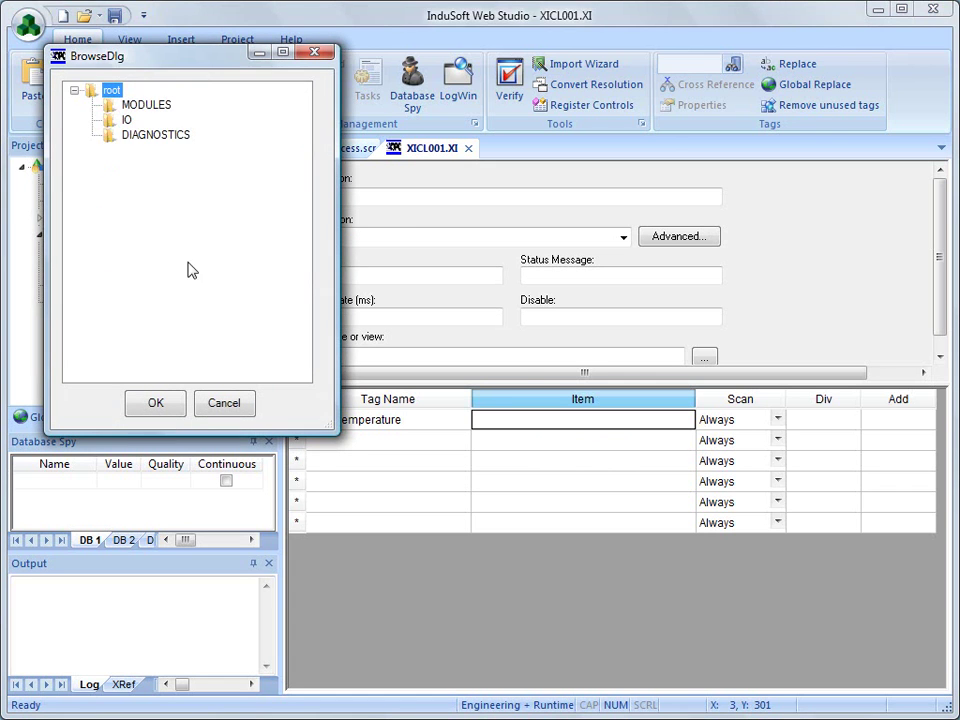
double_click(106, 106)
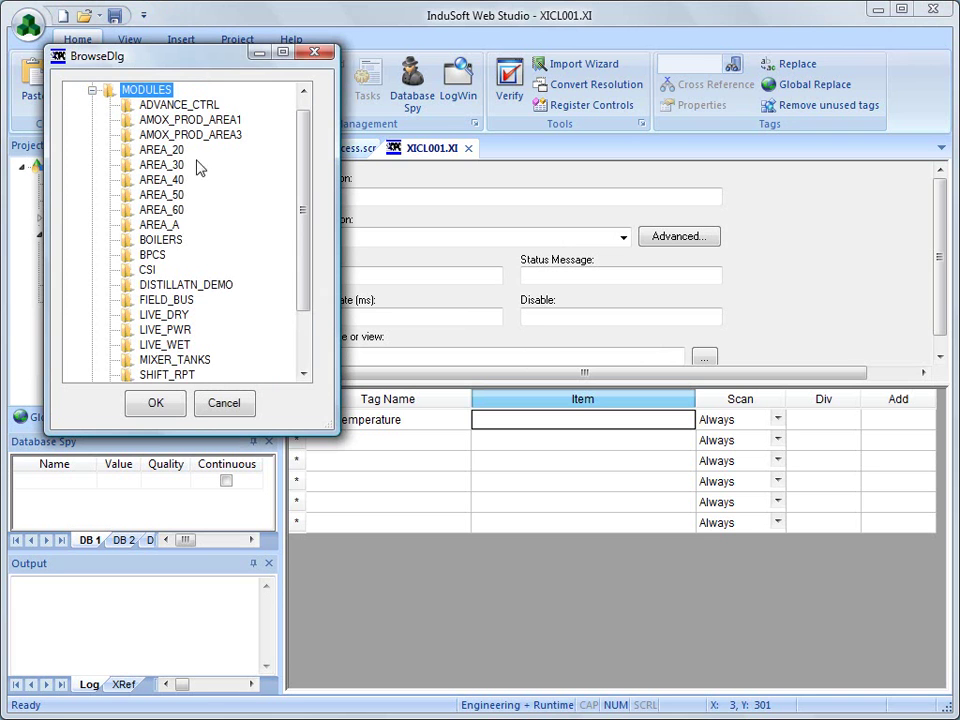
drag(304, 212, 296, 291)
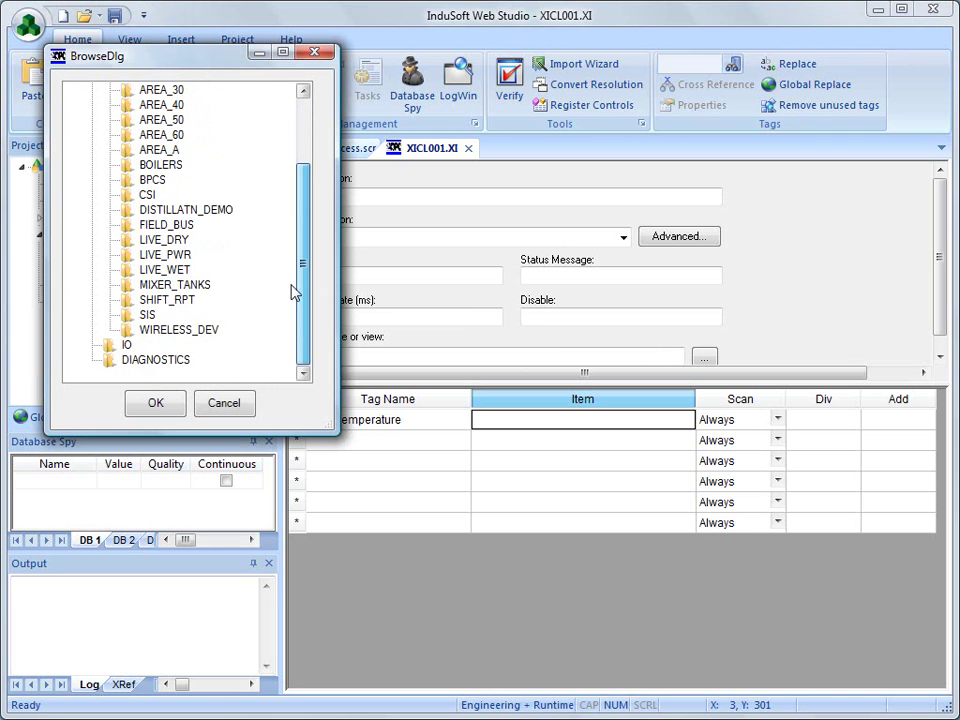
double_click(171, 332)
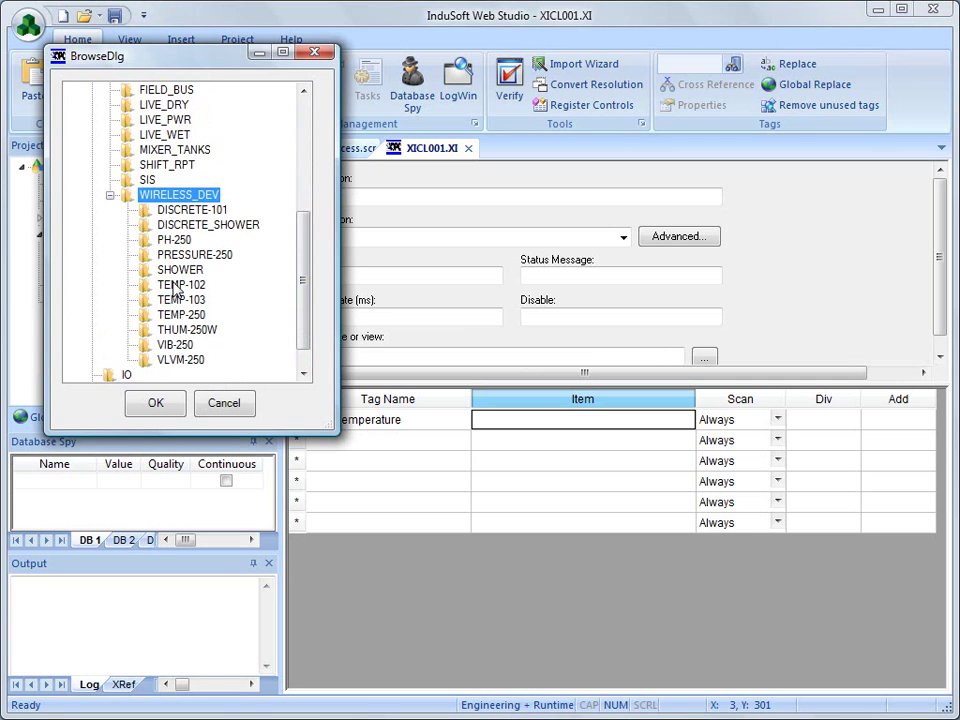
Expand TEMP-102 > AI1 > PV and select CV, giving item DA:/TEMP-102/AI1/PV.CV/
double_click(176, 286)
click(184, 108)
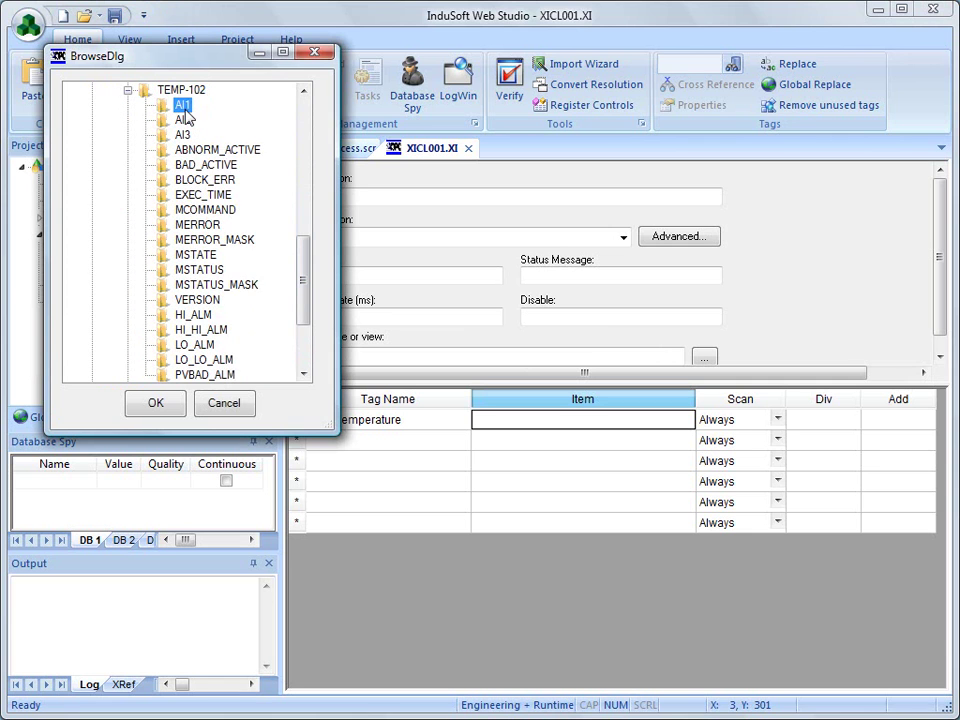
double_click(184, 108)
drag(305, 208, 304, 252)
double_click(216, 316)
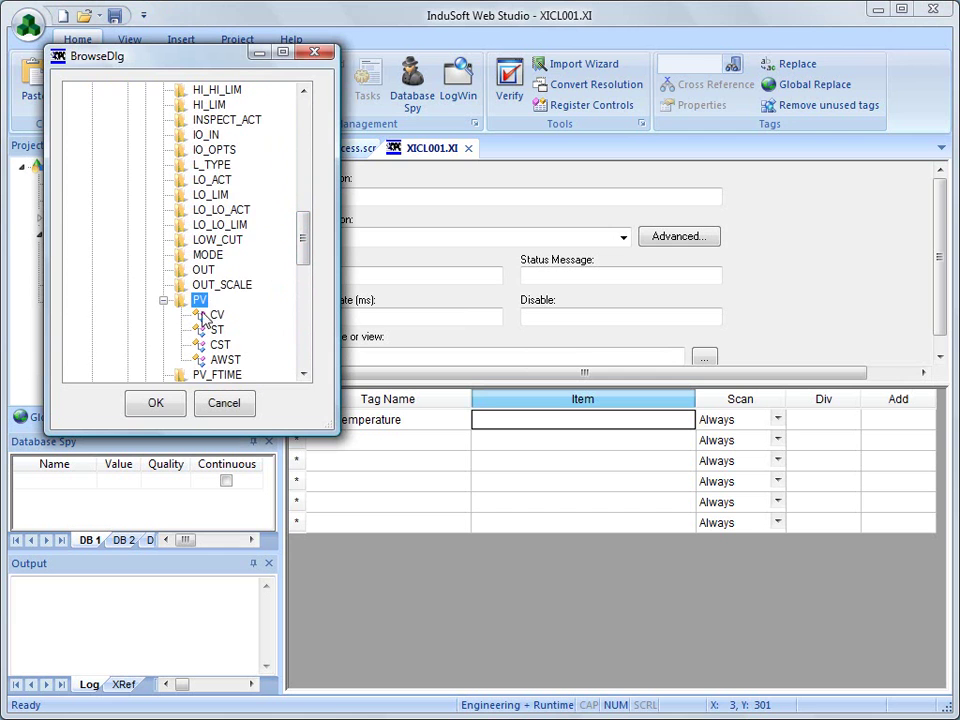
click(210, 316)
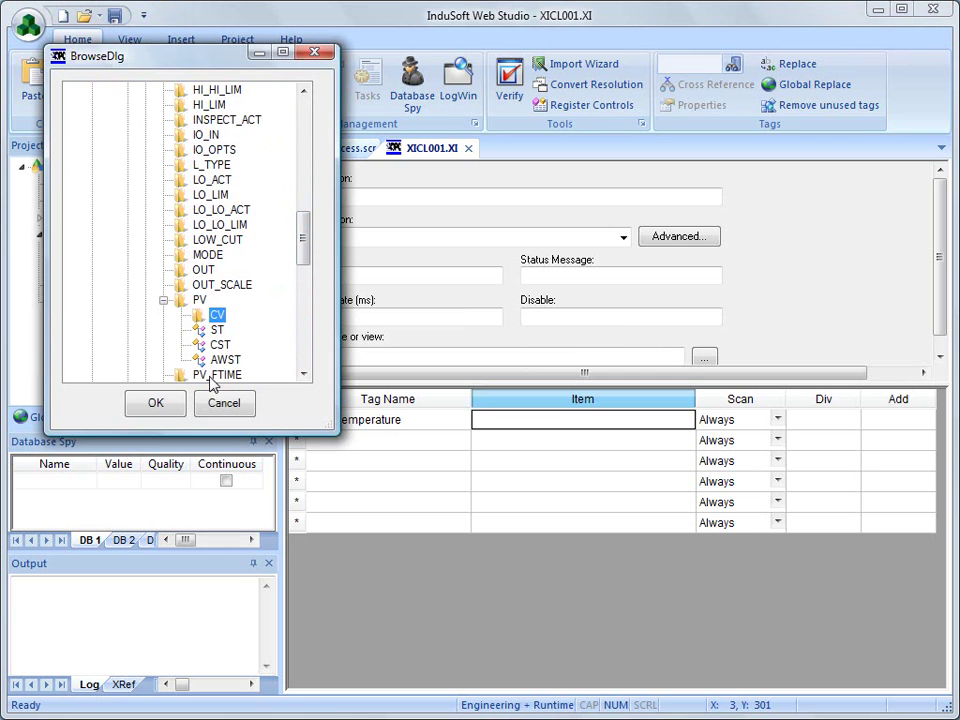
click(156, 404)
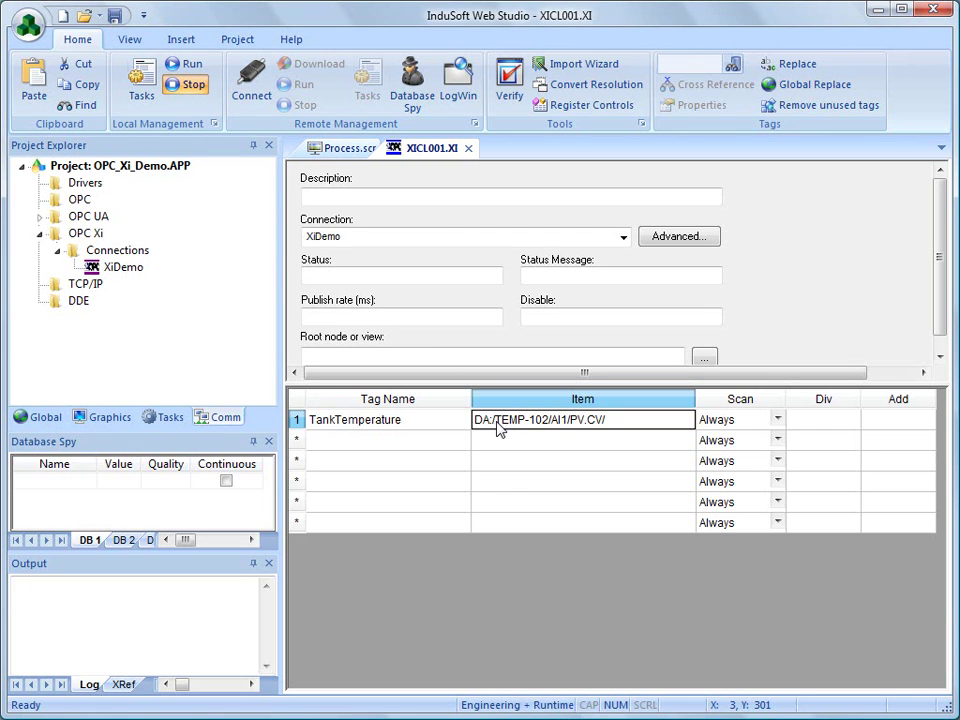
Commit the row and save XICL001.XI as OPC Xi sheet number 1
click(401, 425)
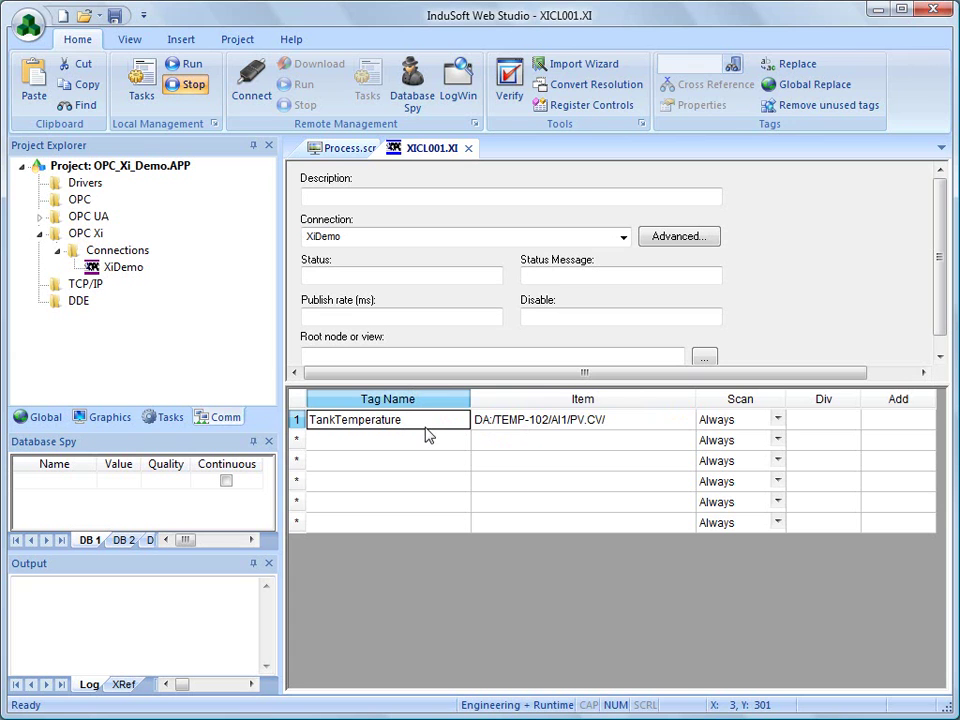
click(531, 424)
click(381, 237)
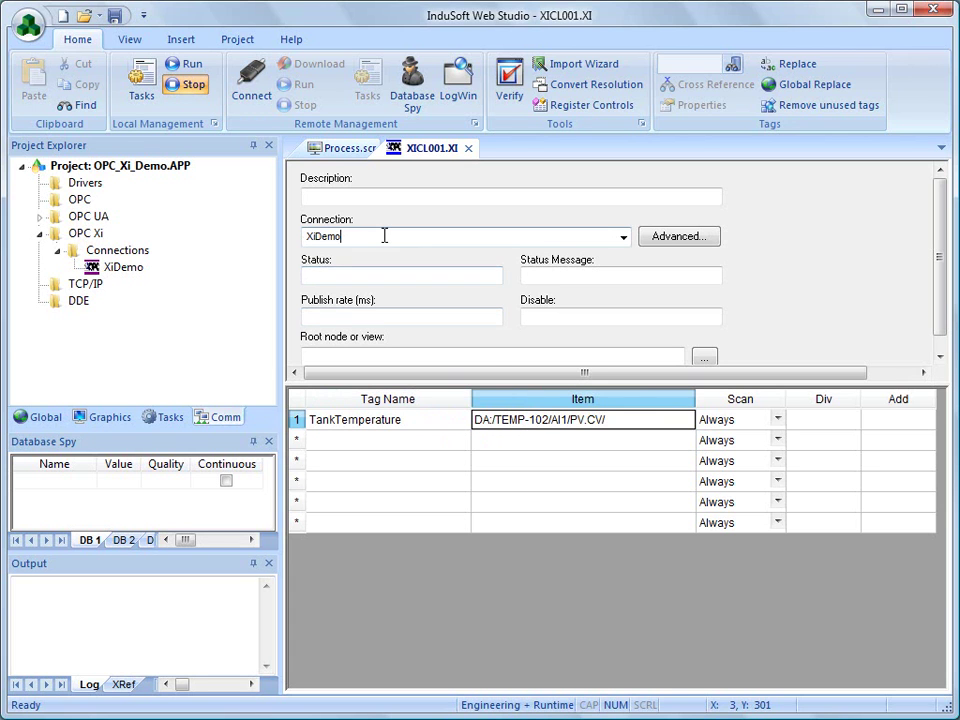
right_click(430, 151)
click(446, 160)
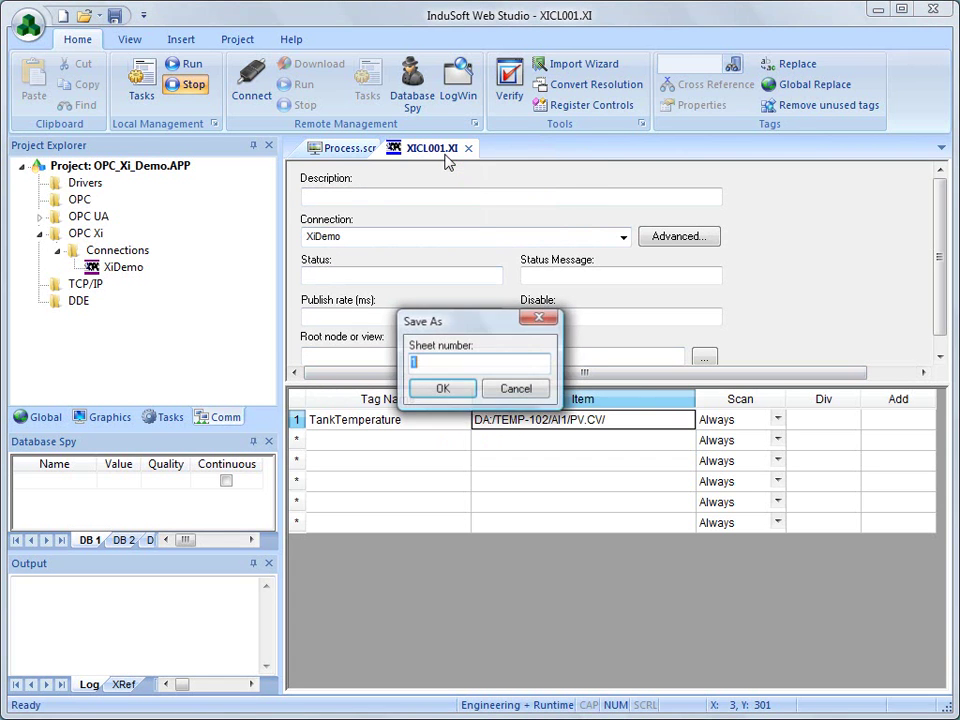
click(440, 390)
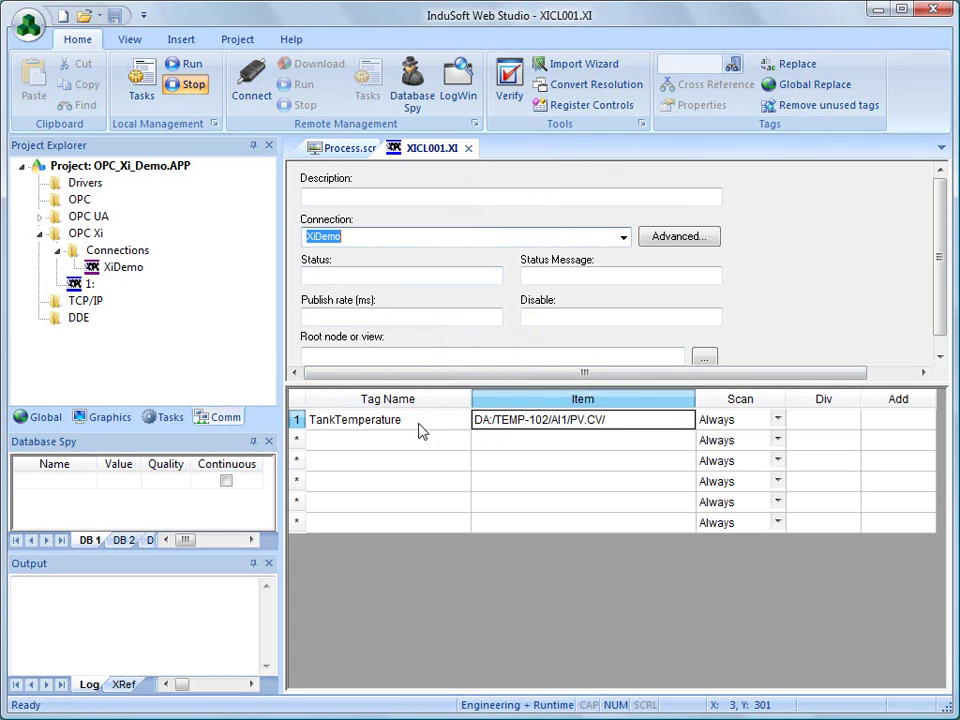
click(414, 421)
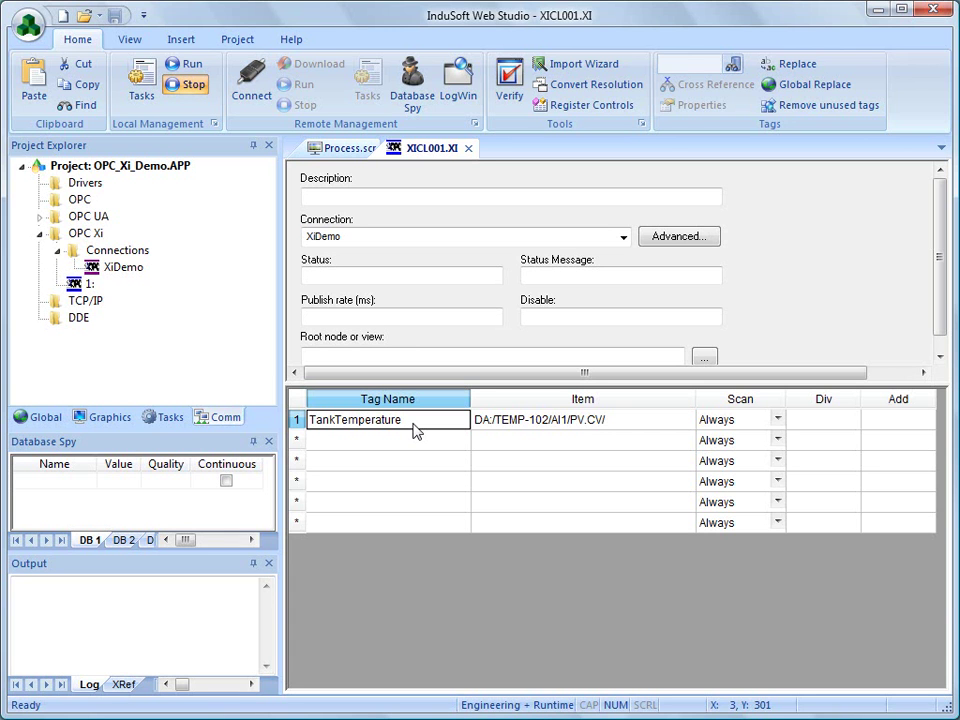
Close the worksheet and place the text 'Tank Temperature = ###' left of the tanks
click(468, 148)
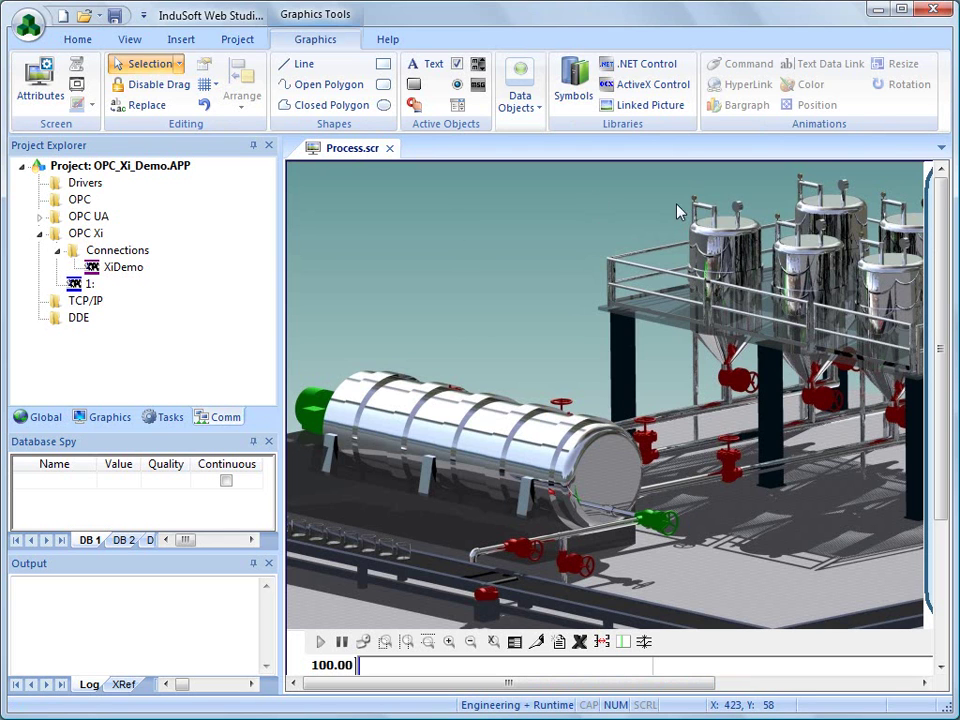
click(427, 63)
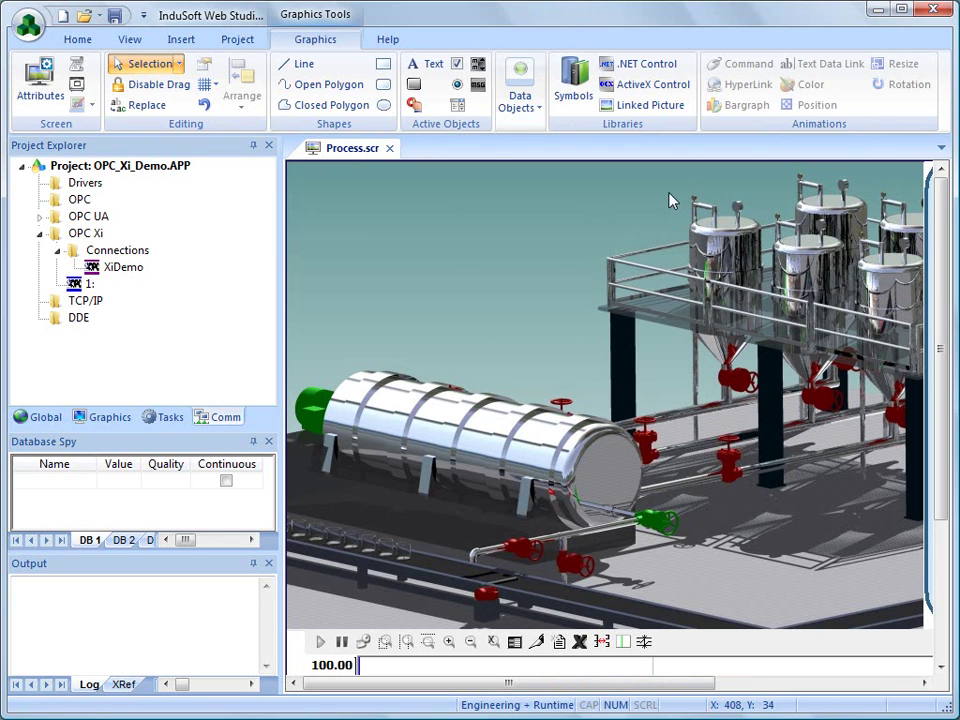
click(527, 218)
text(an)
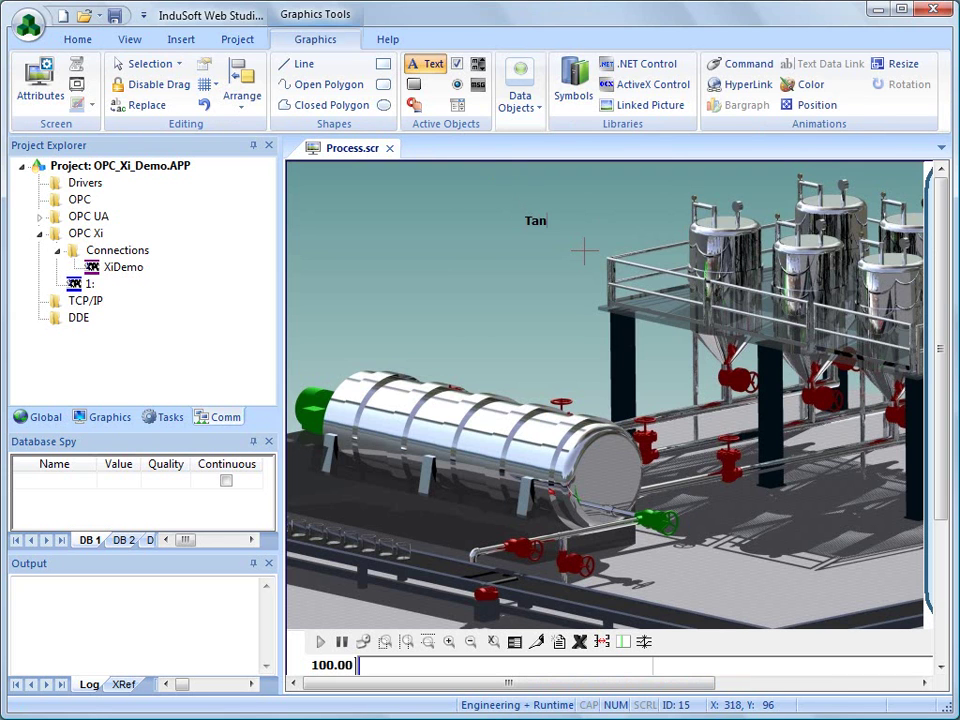
text(k Temperature =)
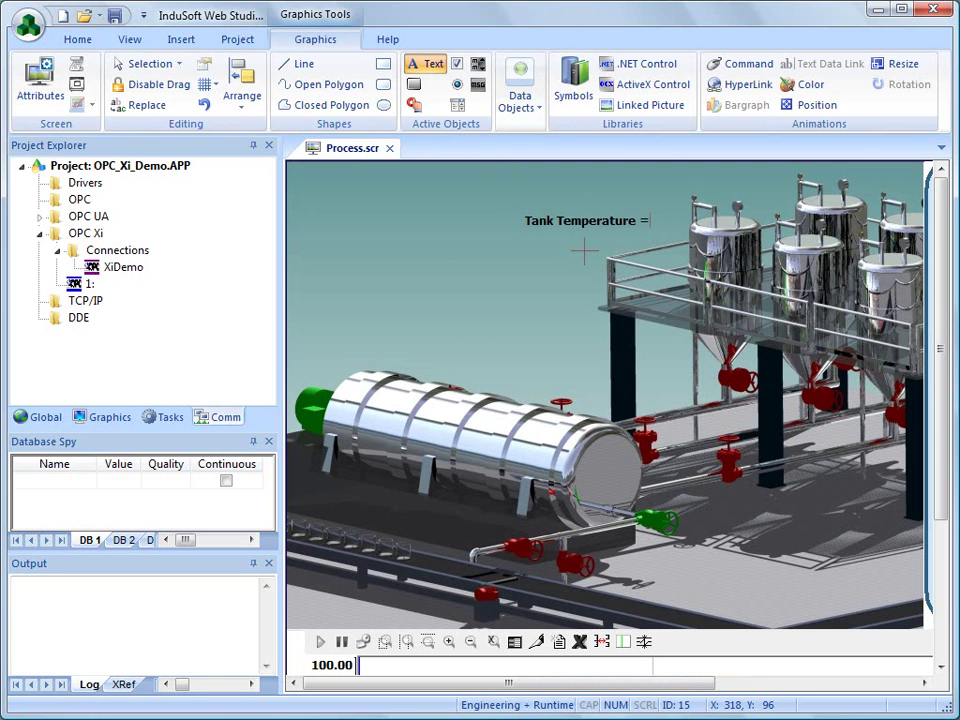
text( ###)
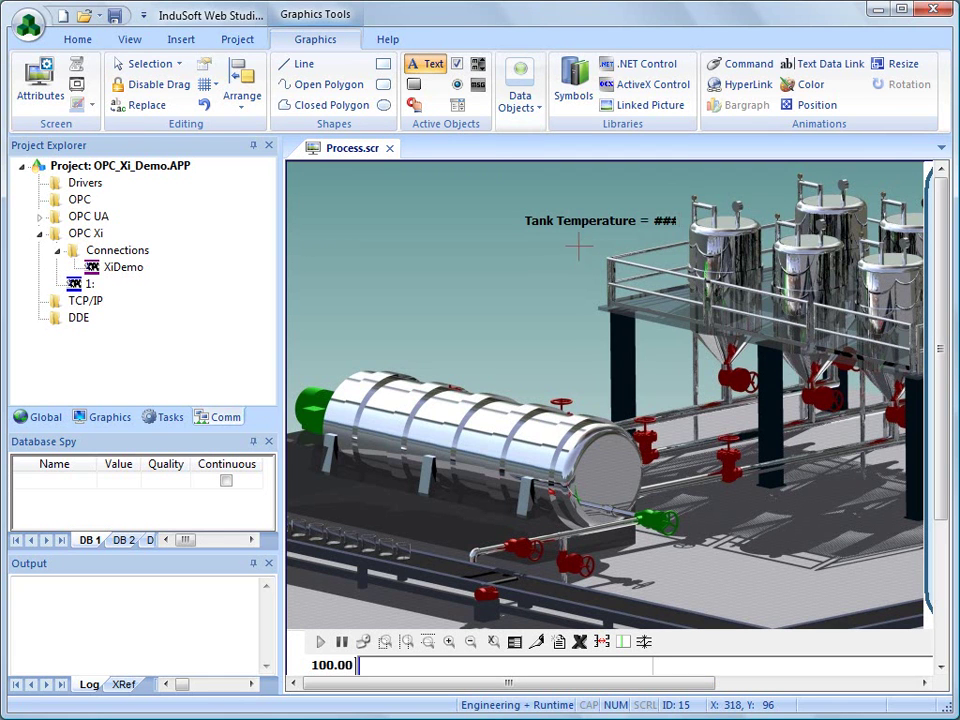
key(Escape)
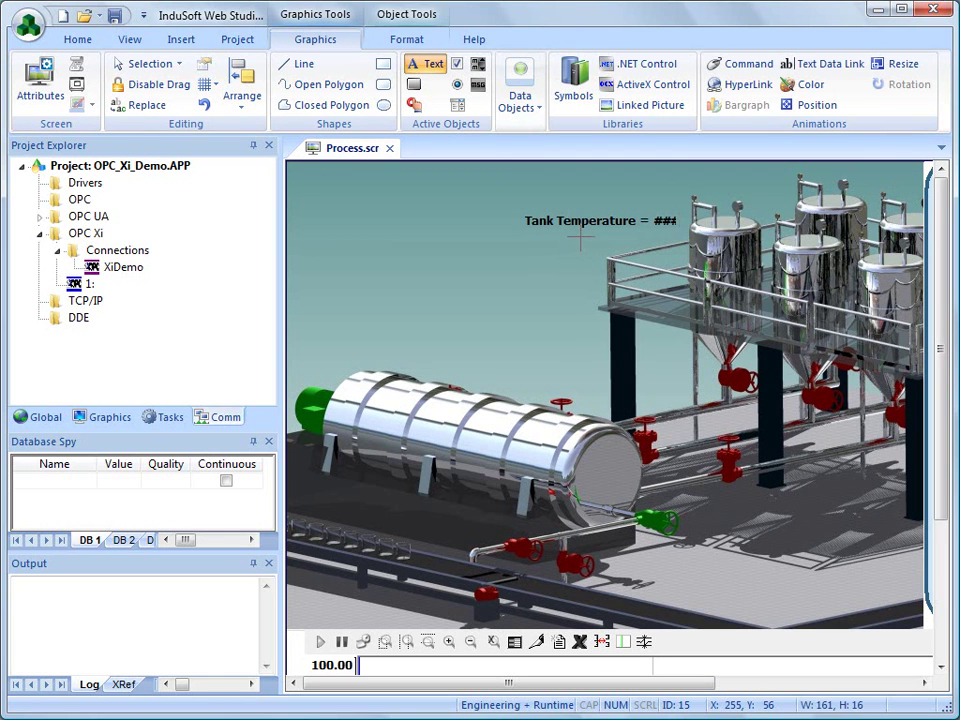
Give the label a Text Data Link to the TankTemperature tag
click(812, 68)
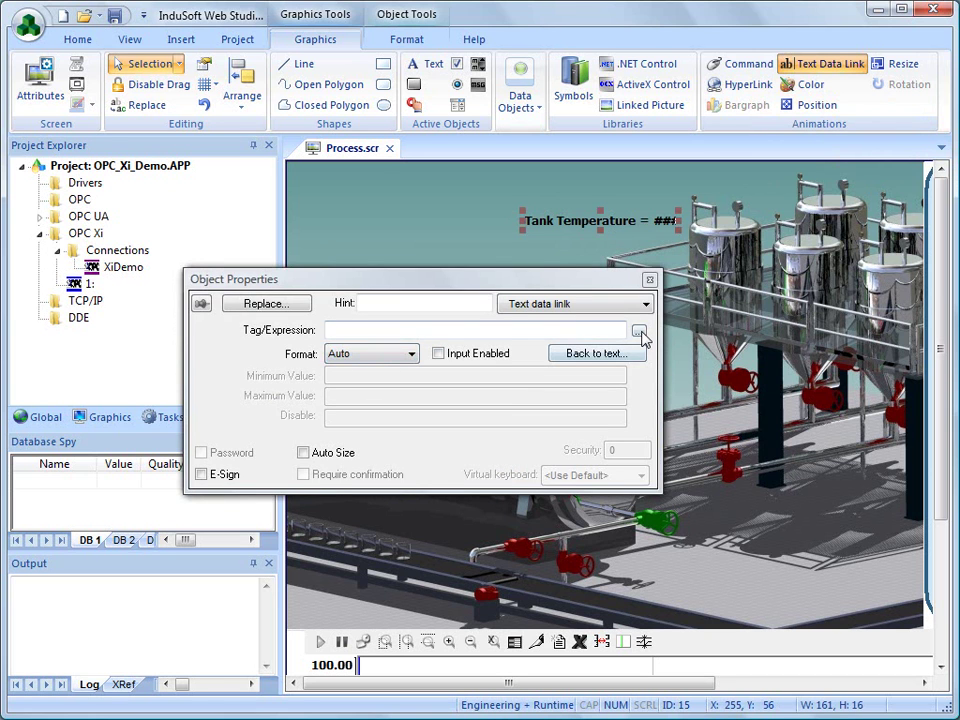
click(639, 331)
click(334, 318)
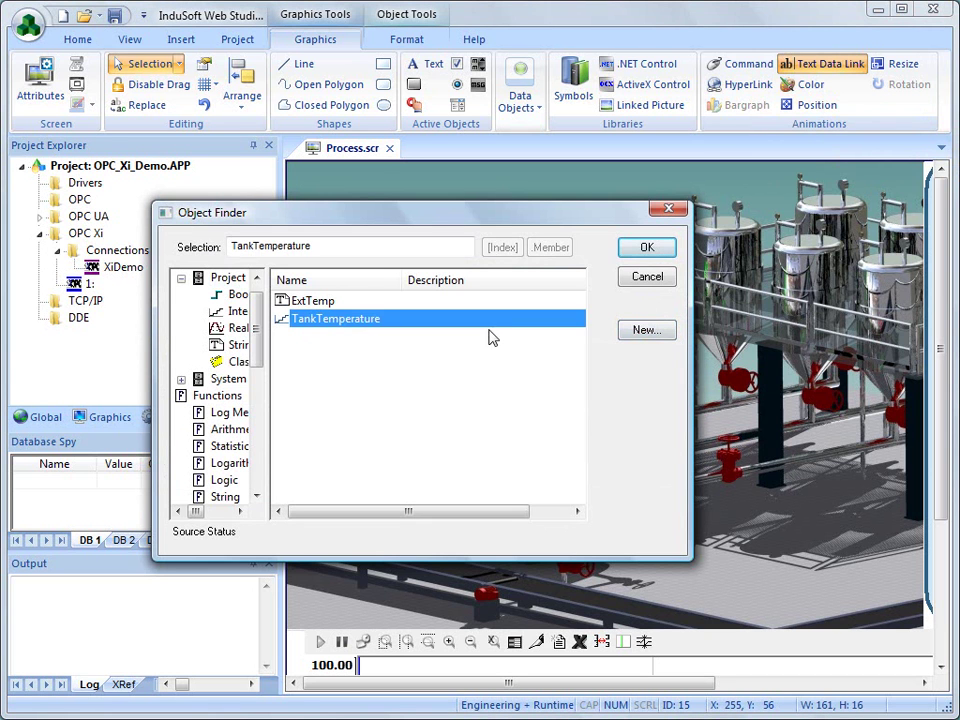
click(647, 247)
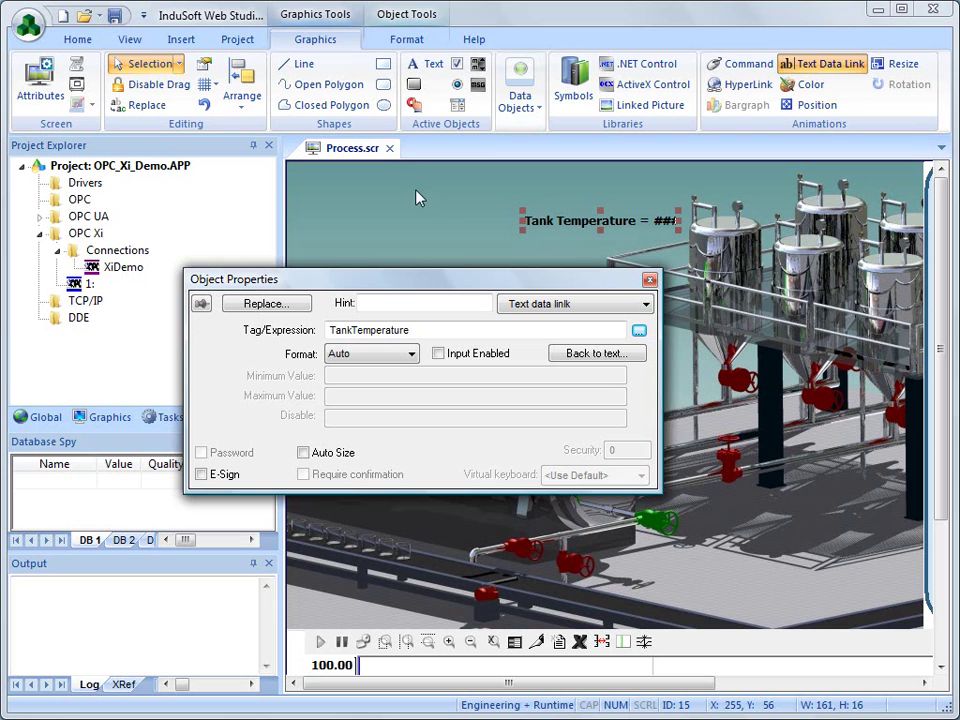
Save and close the Process.scr screen
right_click(370, 148)
click(394, 164)
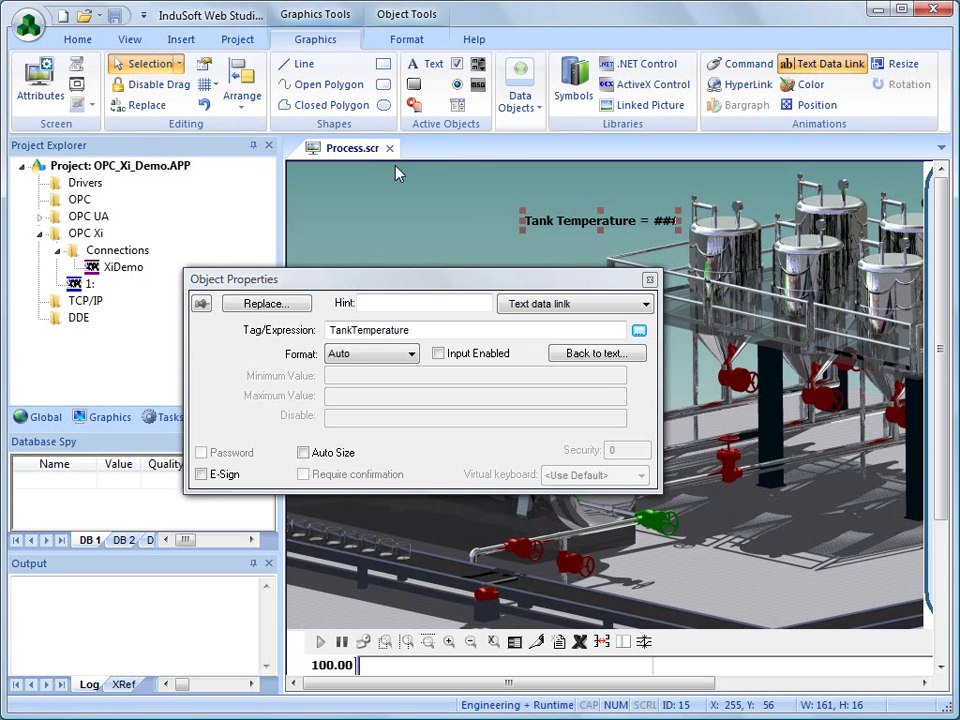
click(390, 148)
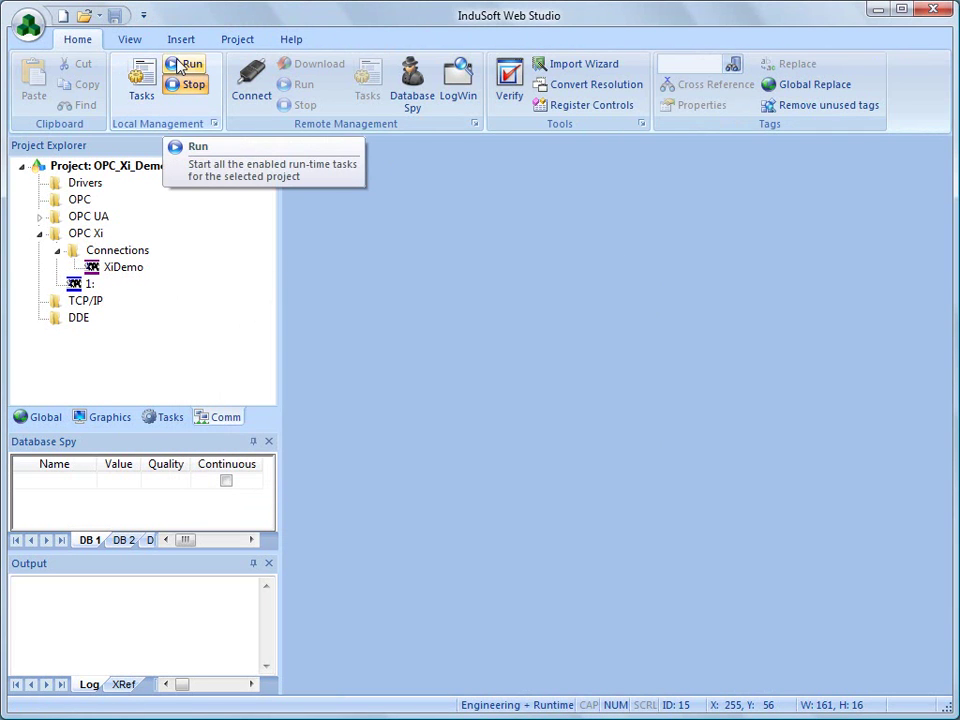
Run the OPC_Xi_Demo project from the Home ribbon's Local Management group
click(181, 65)
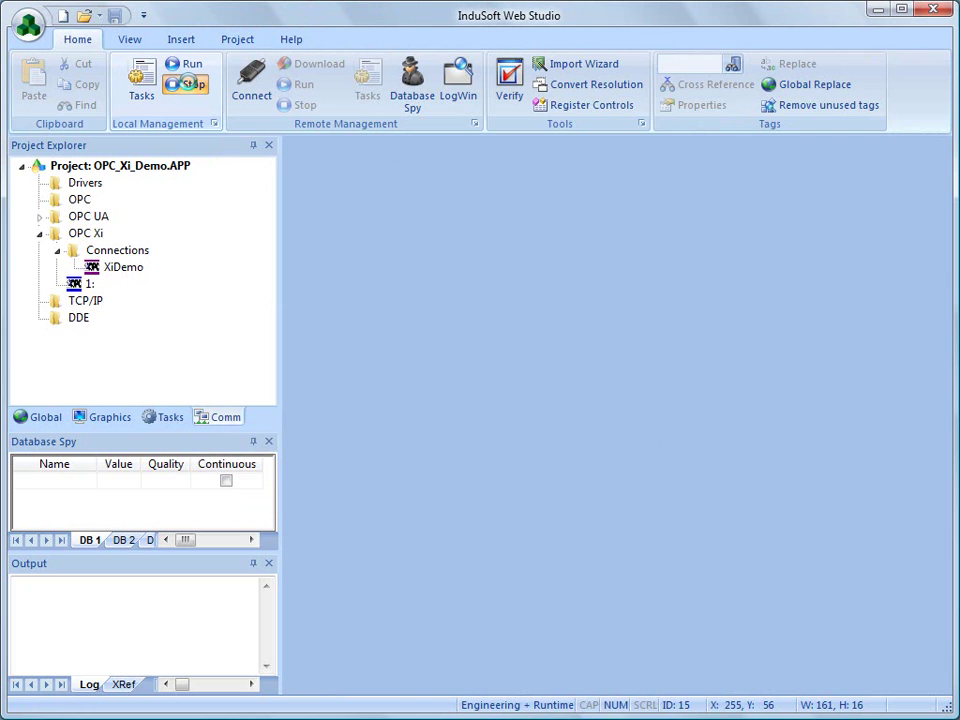